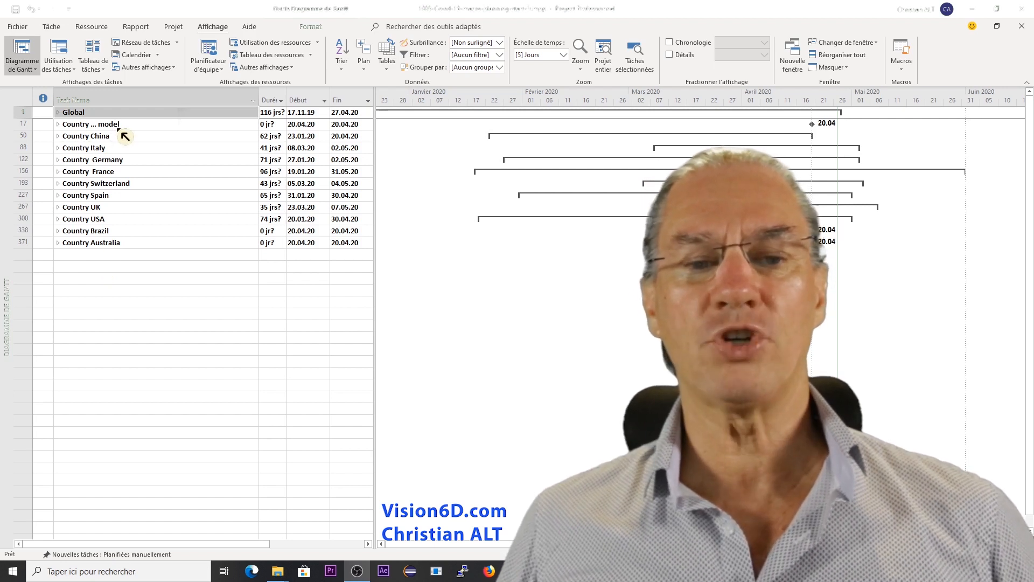
Step: Expand the Country ... model summary task to examine its template subtasks and collapse it again
{"action": "left_click", "coordinate": [58, 124]}
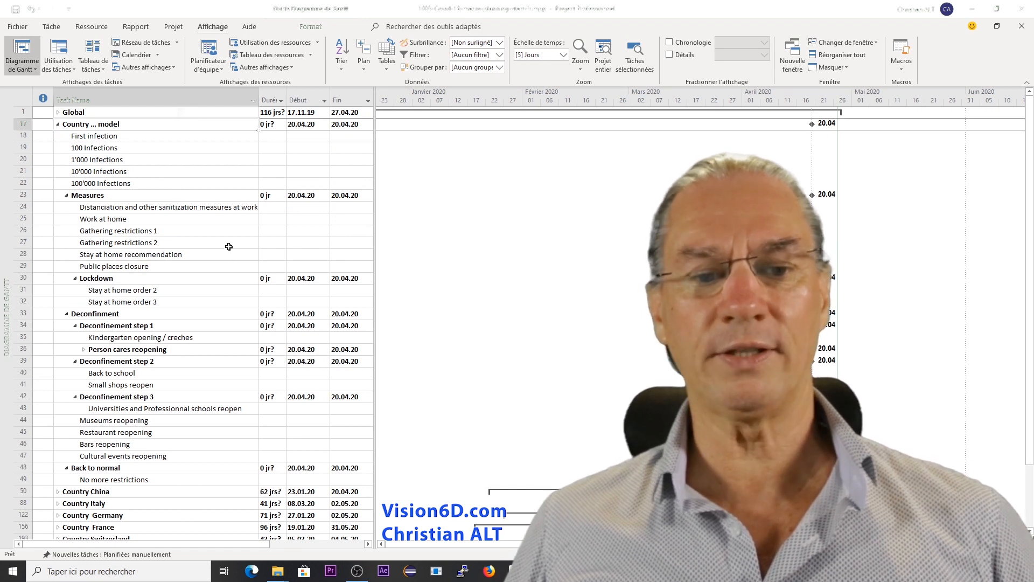
{"action": "left_click", "coordinate": [59, 125]}
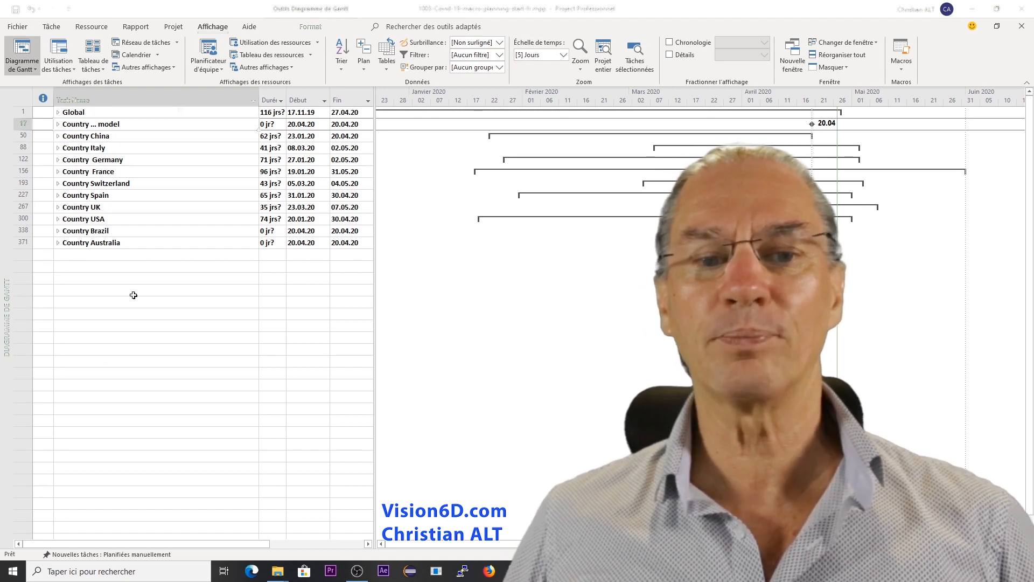
{"action": "key", "text": "Down"}
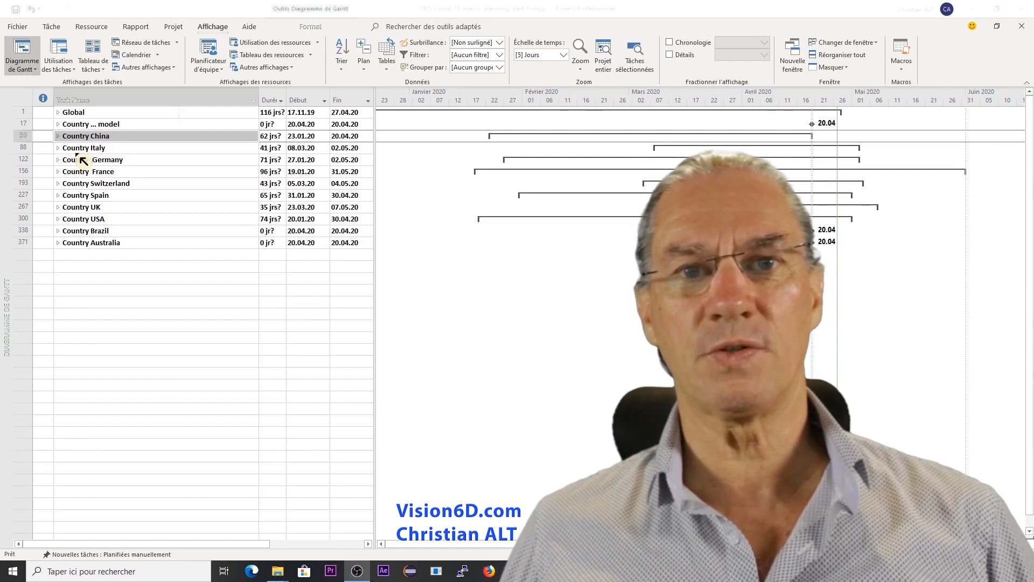
Step: Expand the Country China summary task and select the task "Whuan is cutoff by chinese authorities"
{"action": "left_click", "coordinate": [56, 136]}
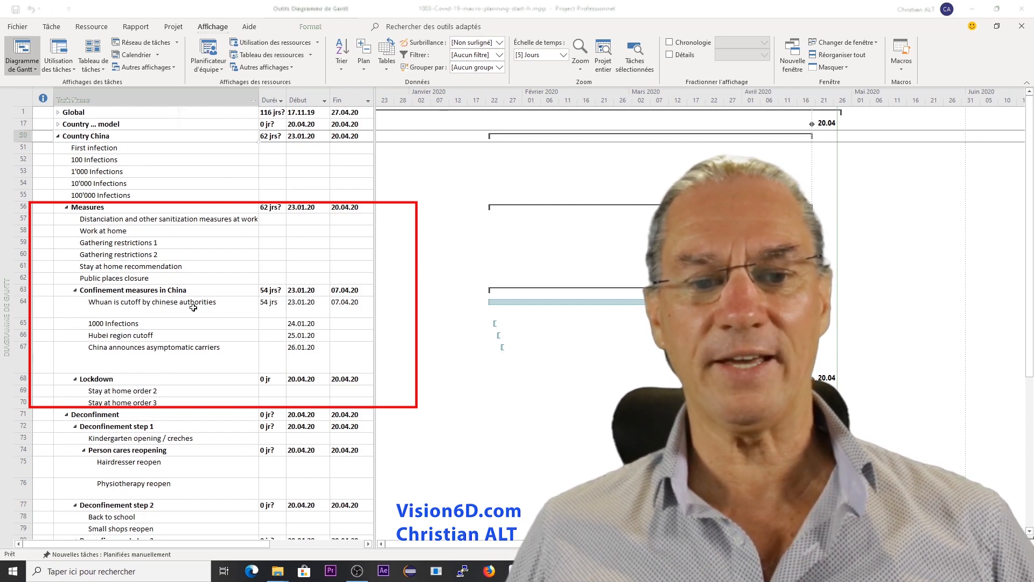
{"action": "left_click", "coordinate": [113, 303]}
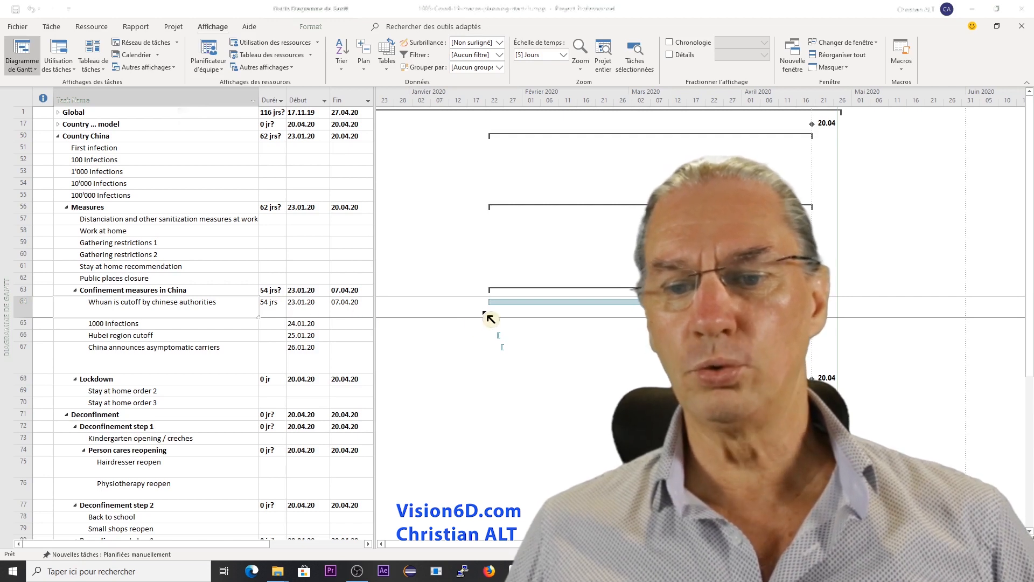
{"action": "mouse_move", "coordinate": [502, 302]}
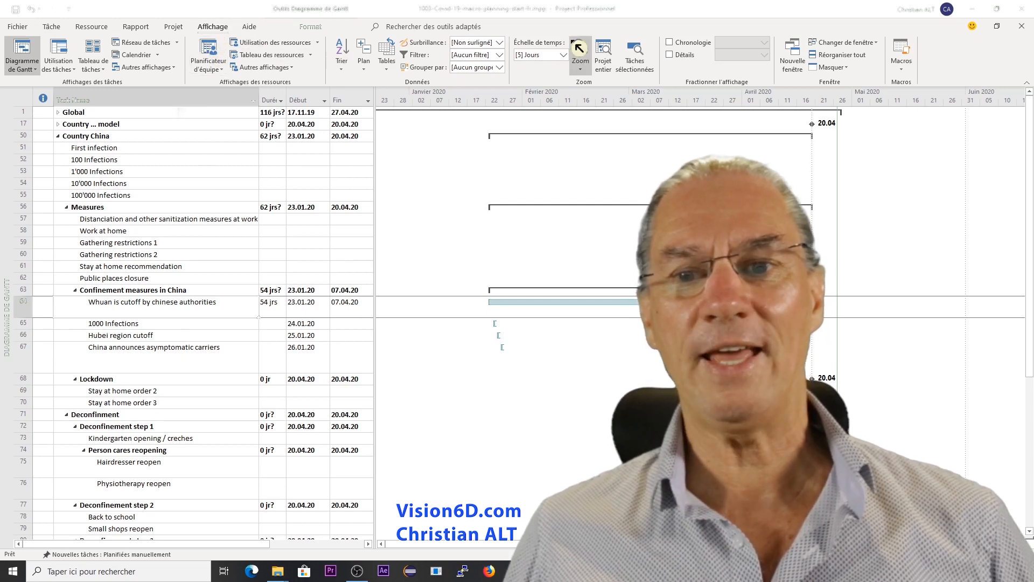
Step: Display the timeline above the Gantt chart and enlarge its pane downwards
{"action": "left_click", "coordinate": [673, 45]}
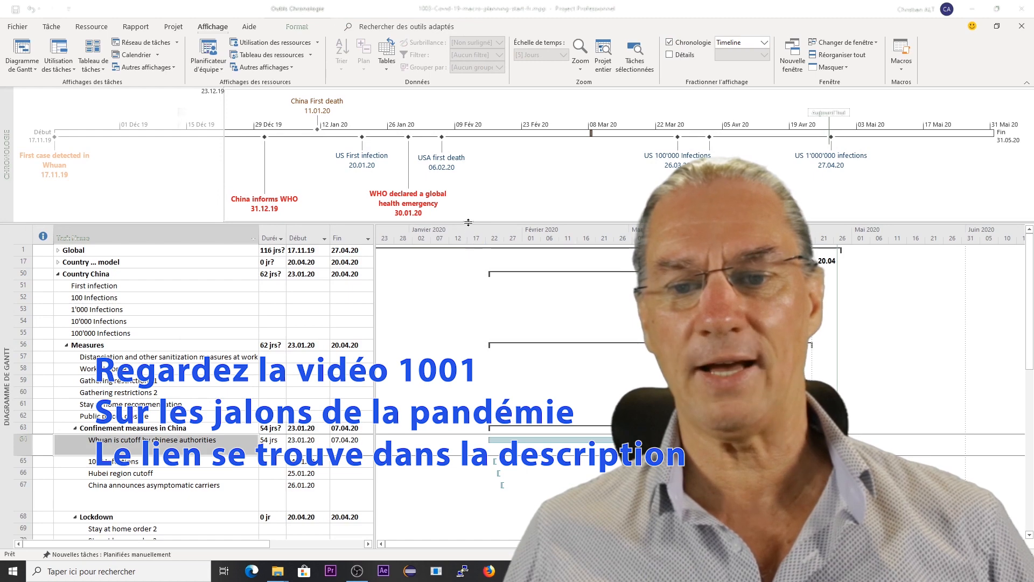
{"action": "left_click_drag", "start_coordinate": [468, 222], "coordinate": [465, 283]}
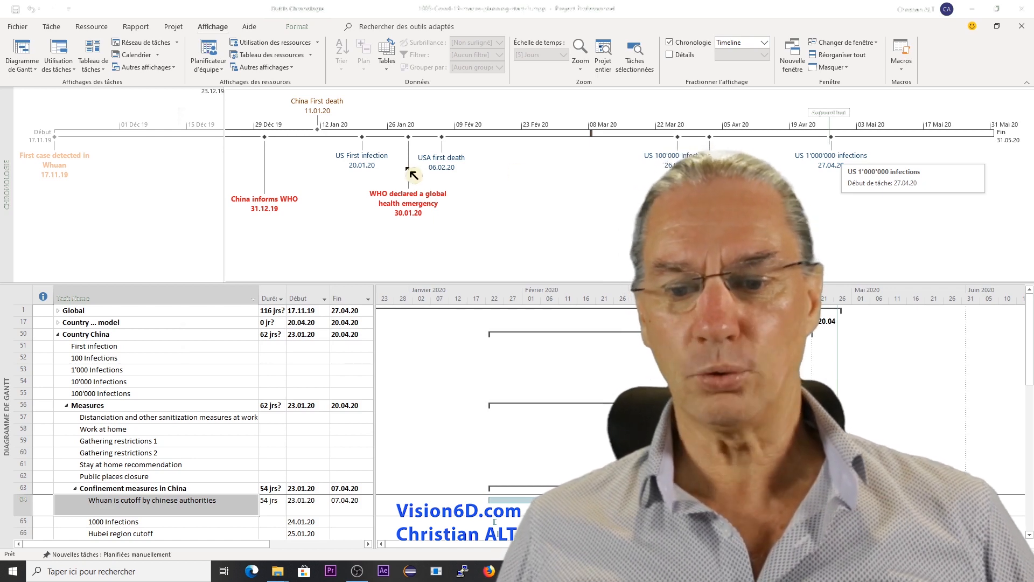
Step: Add the task "Whuan is cutoff by chinese authorities" under Confinement measures in China to the timeline
{"action": "left_click", "coordinate": [1030, 351]}
{"action": "scroll", "coordinate": [916, 387], "scroll_direction": "down", "scroll_amount": 2}
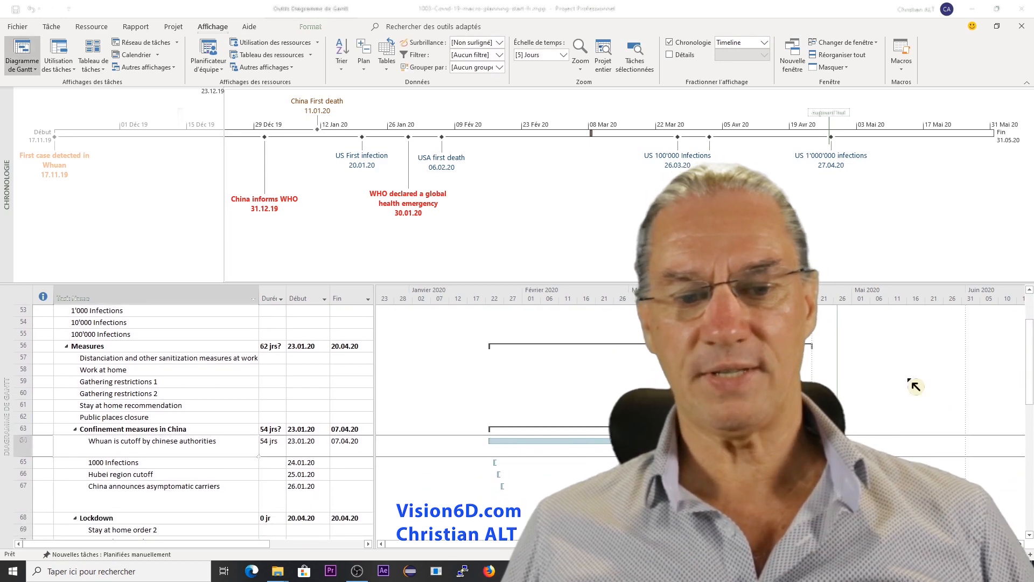
{"action": "right_click", "coordinate": [171, 440]}
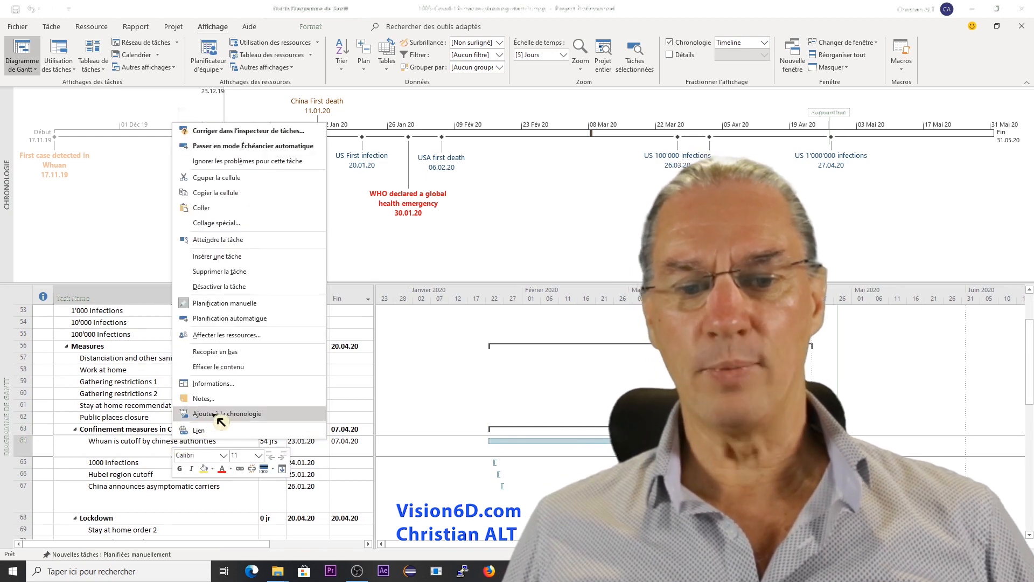
{"action": "left_click", "coordinate": [221, 414]}
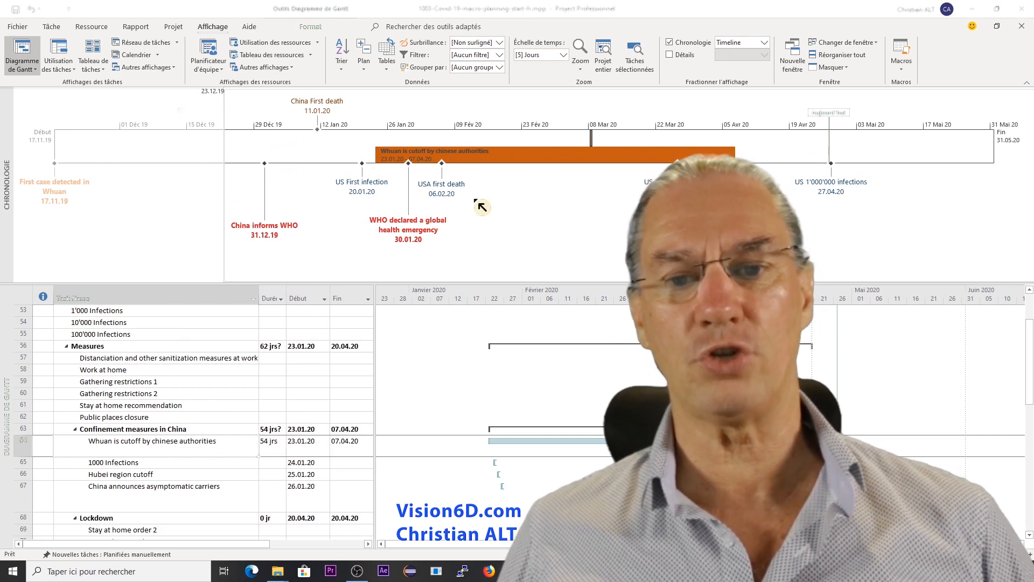
Step: Try a light blue fill on the Whuan cutoff bar in the timeline and restore its orange fill
{"action": "mouse_move", "coordinate": [522, 161]}
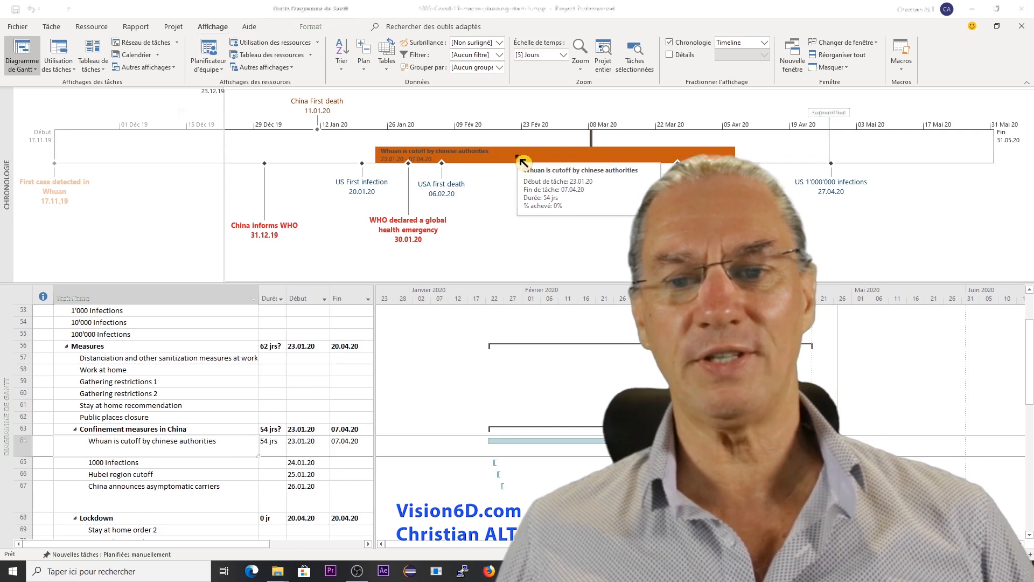
{"action": "right_click", "coordinate": [524, 162]}
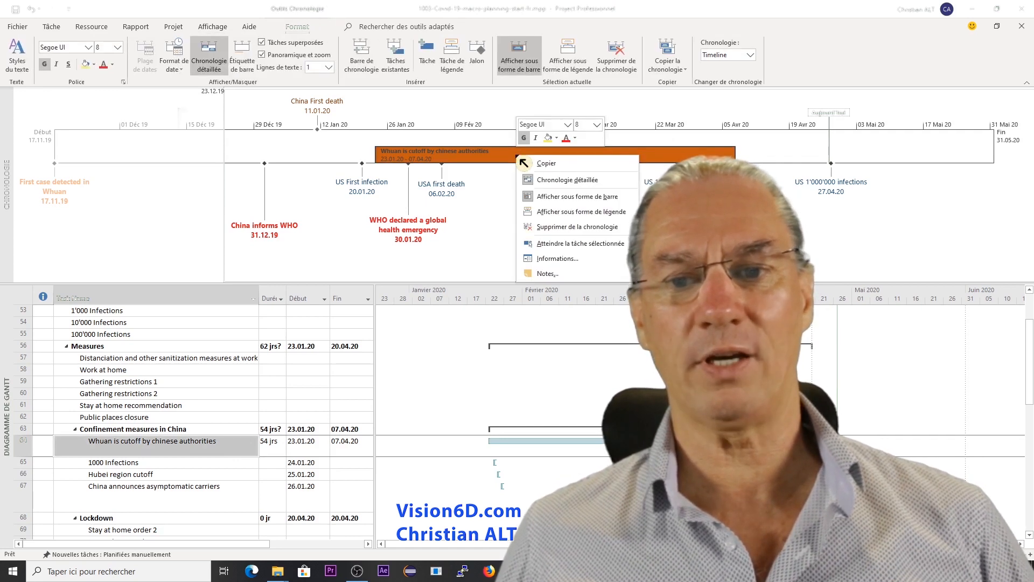
{"action": "left_click", "coordinate": [557, 138]}
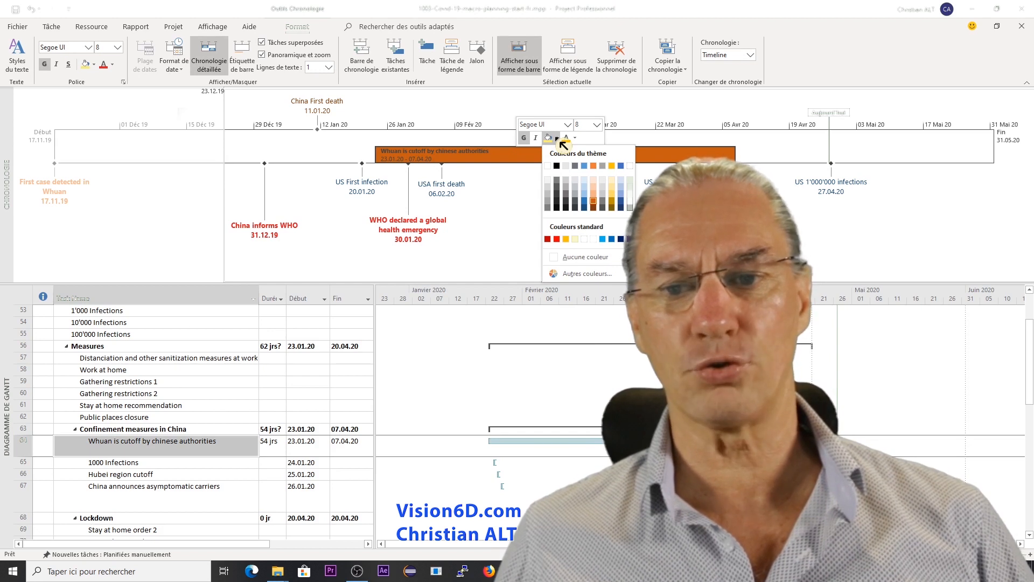
{"action": "left_click", "coordinate": [586, 179]}
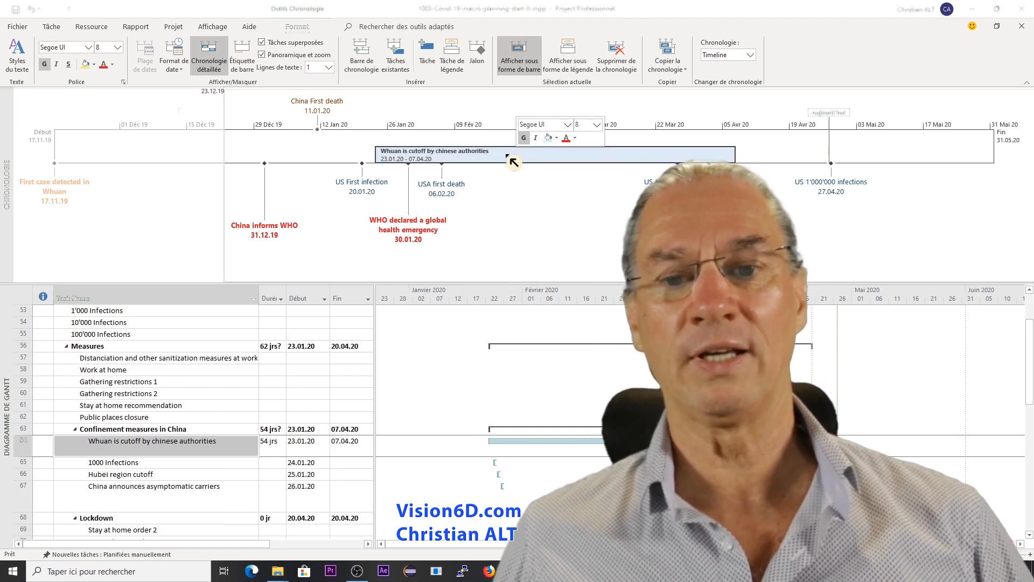
{"action": "mouse_move", "coordinate": [515, 160]}
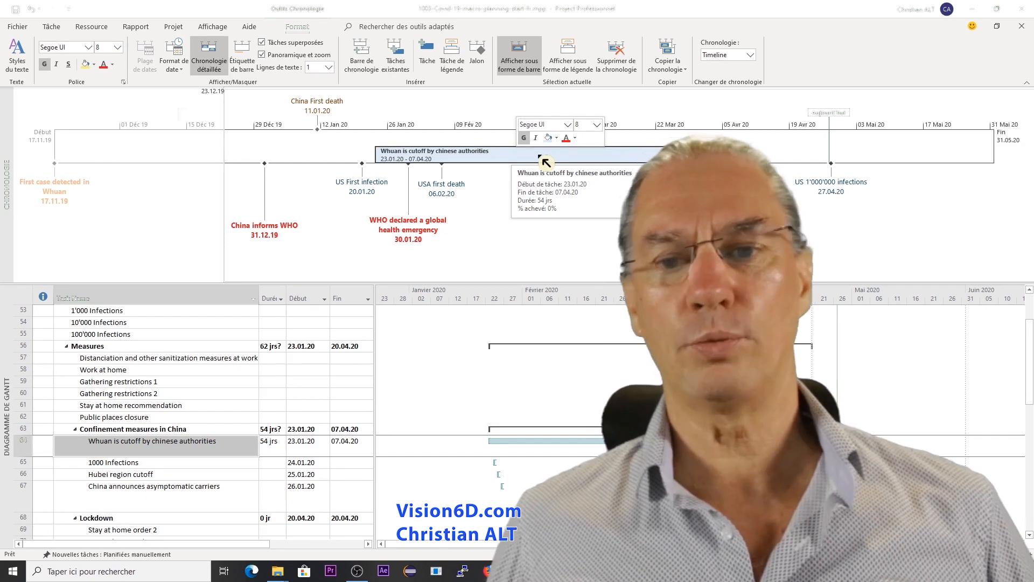
{"action": "right_click", "coordinate": [545, 162]}
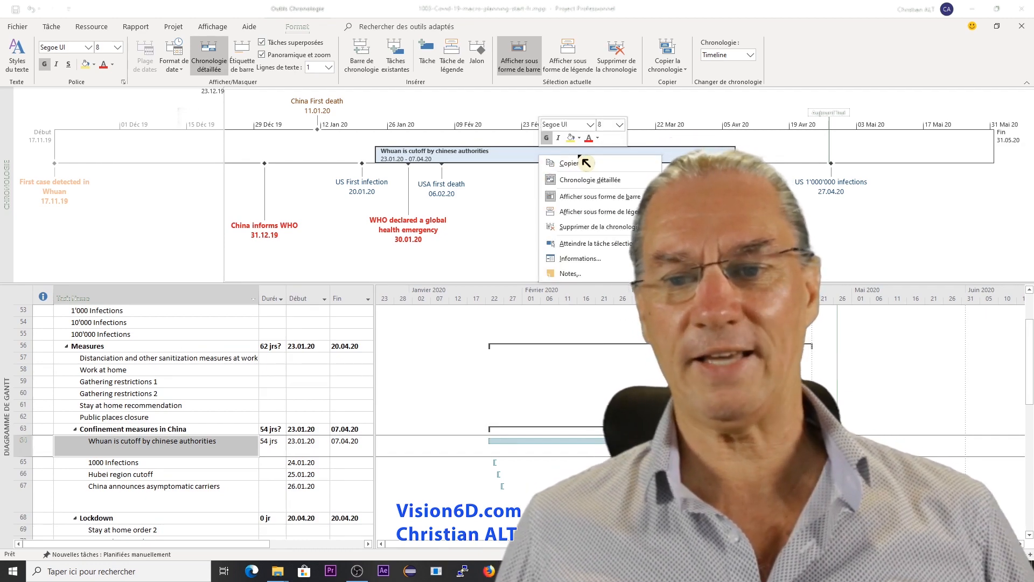
{"action": "left_click", "coordinate": [646, 163]}
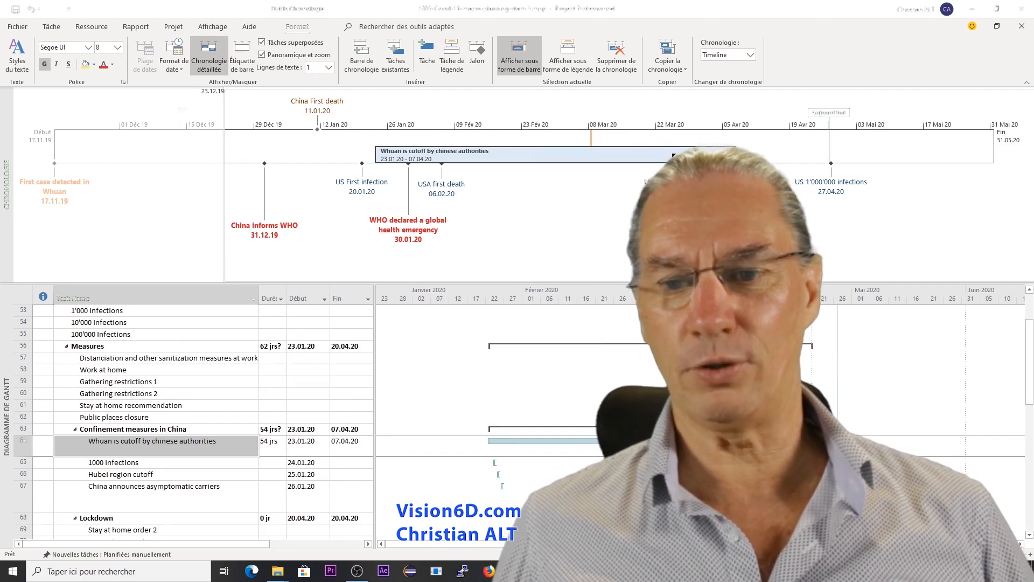
{"action": "left_click", "coordinate": [679, 160]}
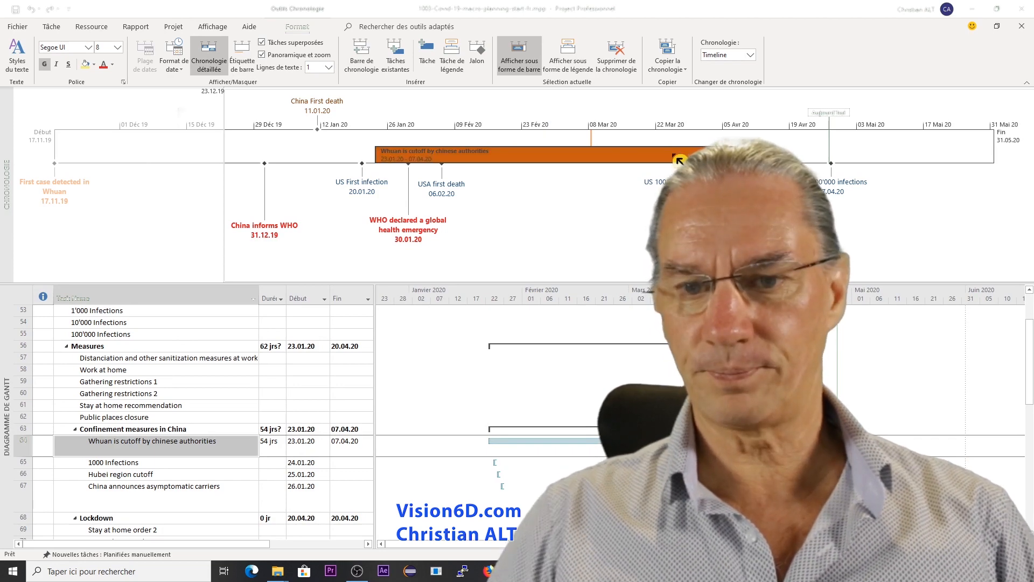
Step: Set the text colour of the Whuan cutoff bar in the timeline to white
{"action": "mouse_move", "coordinate": [514, 165]}
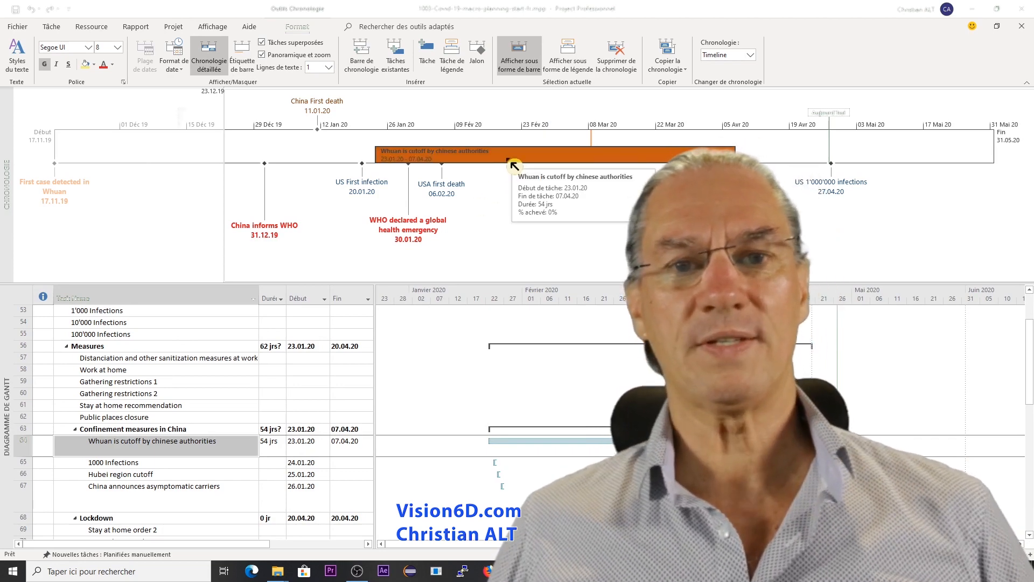
{"action": "right_click", "coordinate": [478, 155]}
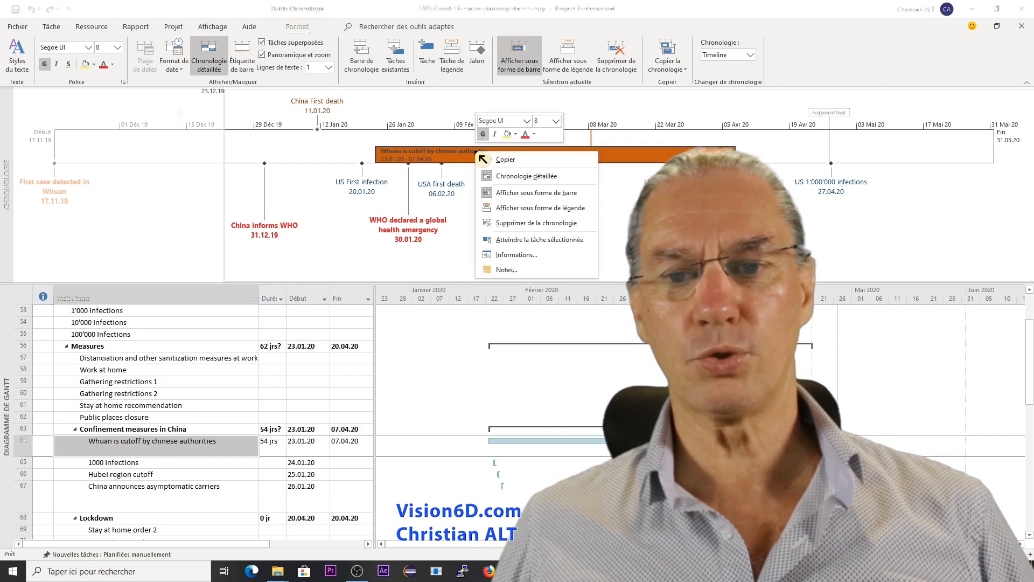
{"action": "left_click", "coordinate": [535, 134]}
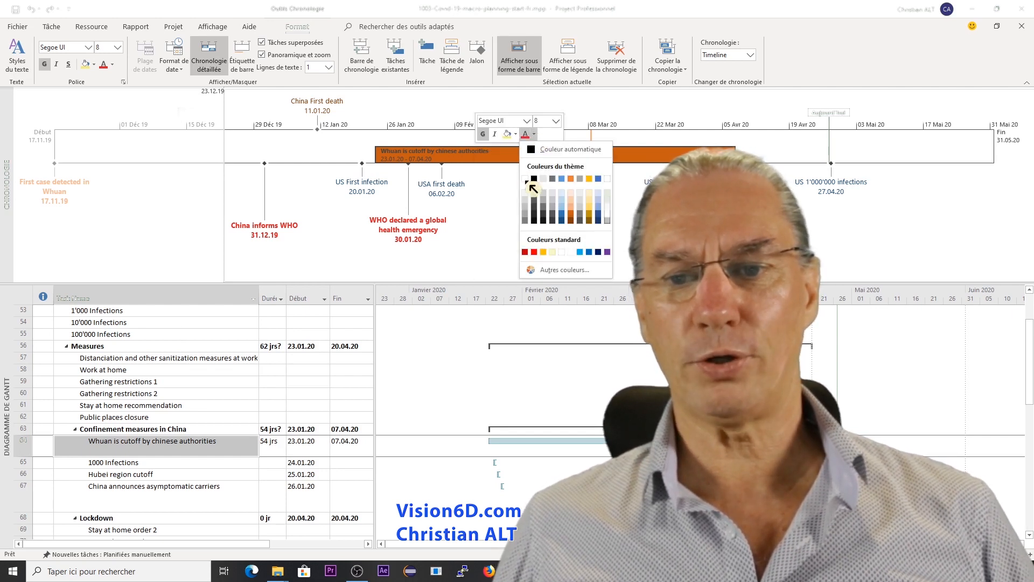
{"action": "left_click", "coordinate": [525, 179]}
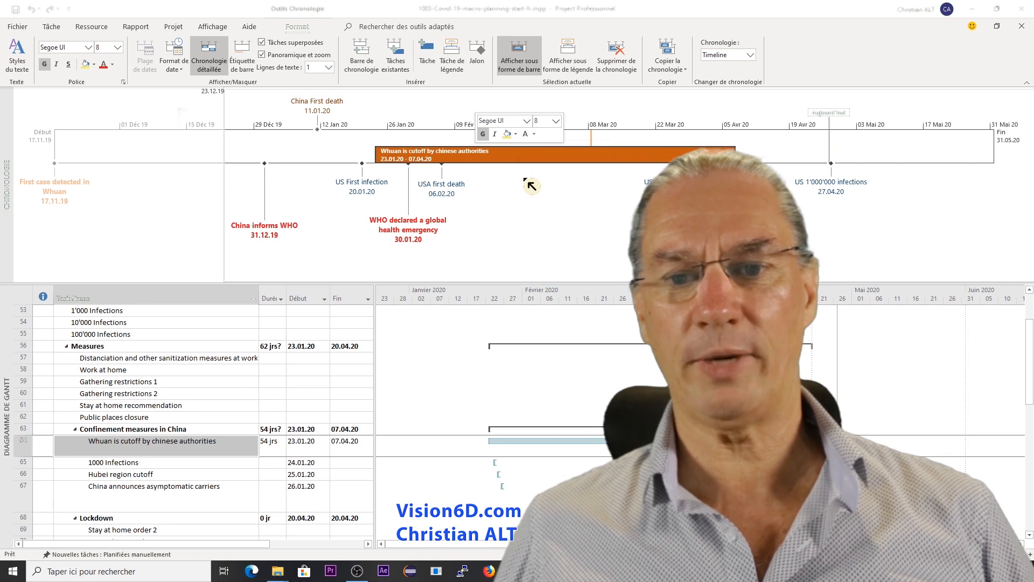
{"action": "left_click", "coordinate": [514, 186]}
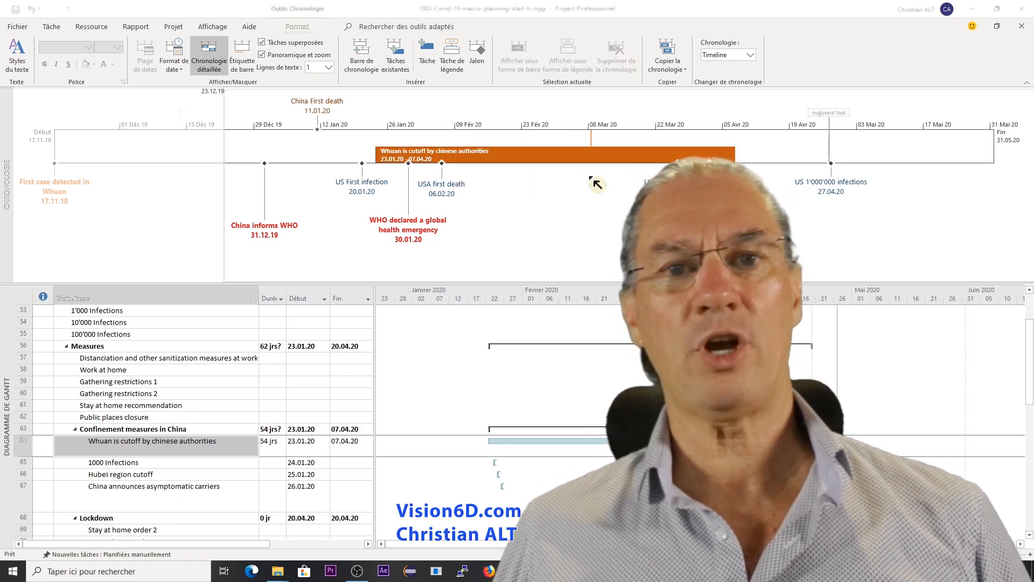
{"action": "mouse_move", "coordinate": [469, 164]}
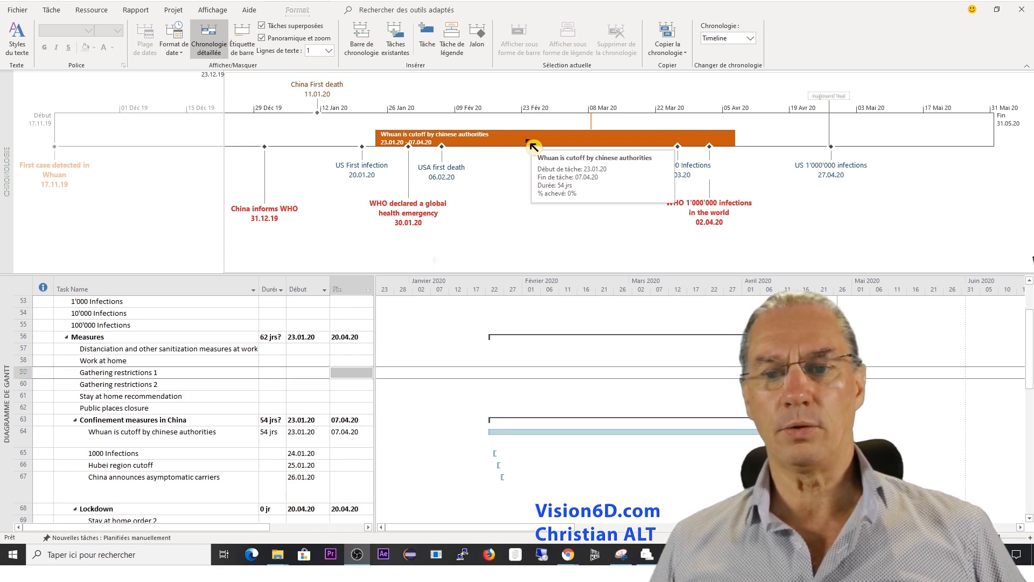
{"action": "right_click", "coordinate": [533, 147]}
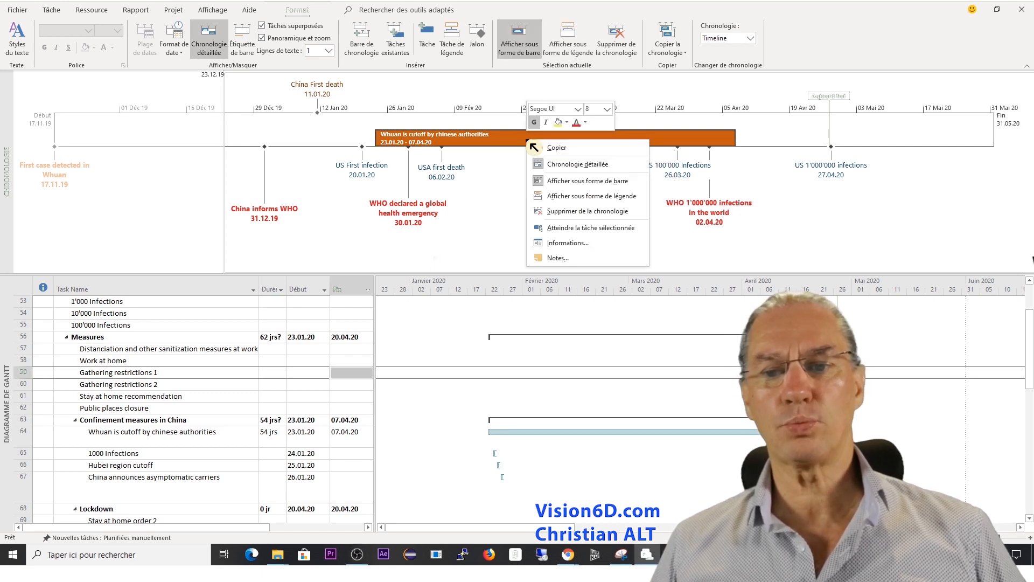
{"action": "left_click", "coordinate": [583, 189]}
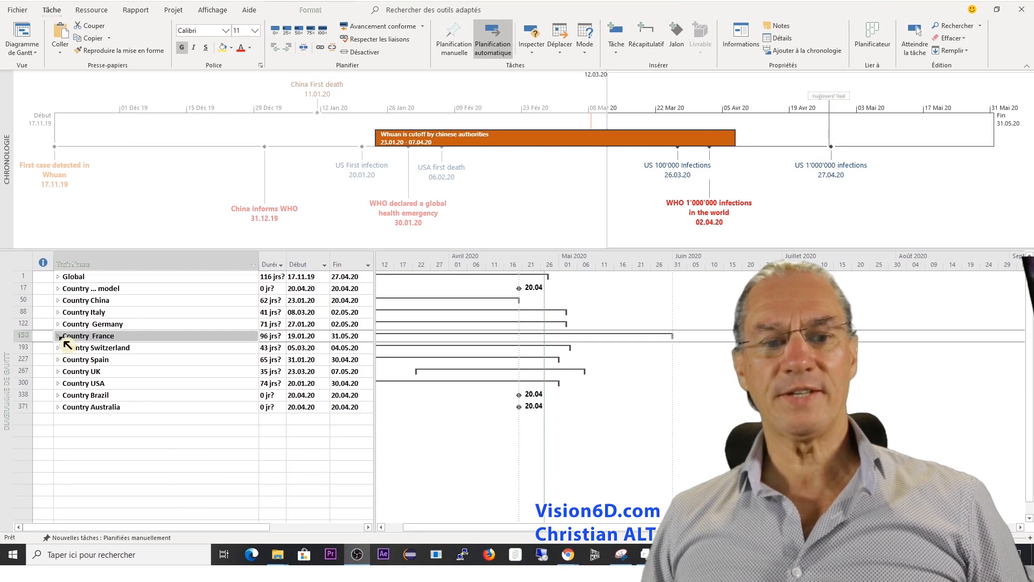
Step: Expand the Country France summary task and bring up its stay at home orders under Lockdown
{"action": "left_click", "coordinate": [56, 335]}
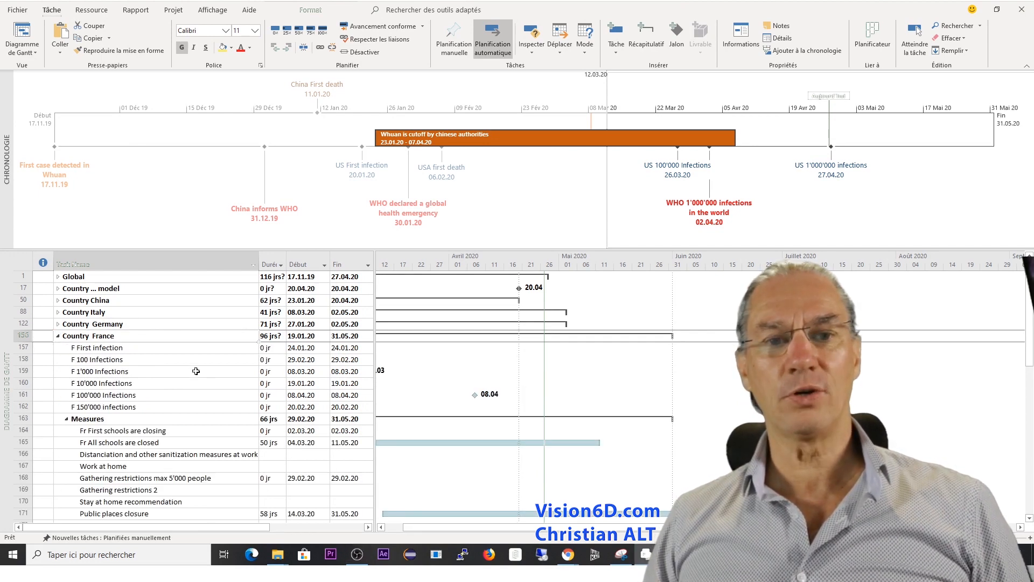
{"action": "scroll", "coordinate": [196, 371], "scroll_direction": "down", "scroll_amount": 5}
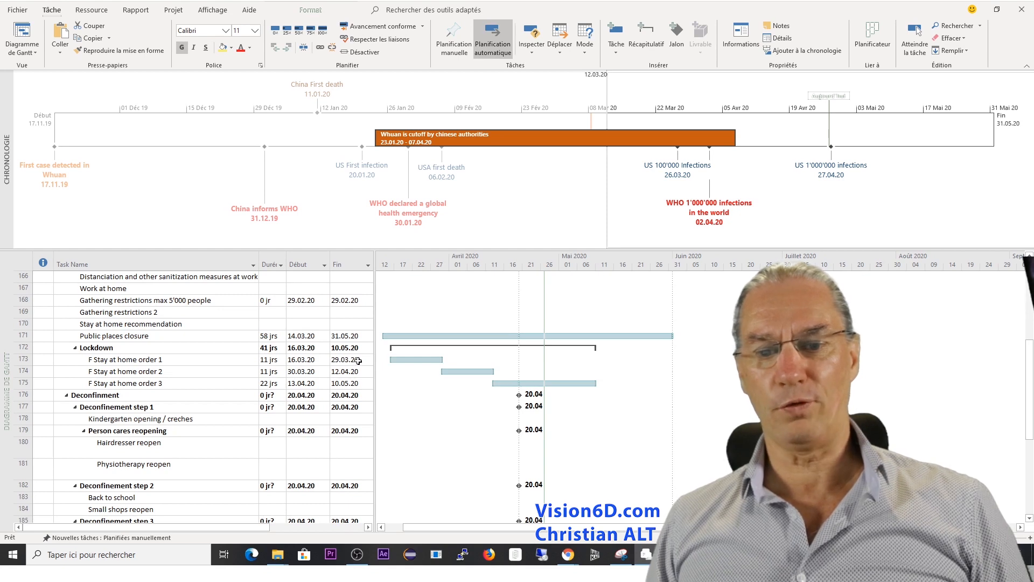
{"action": "left_click", "coordinate": [399, 372]}
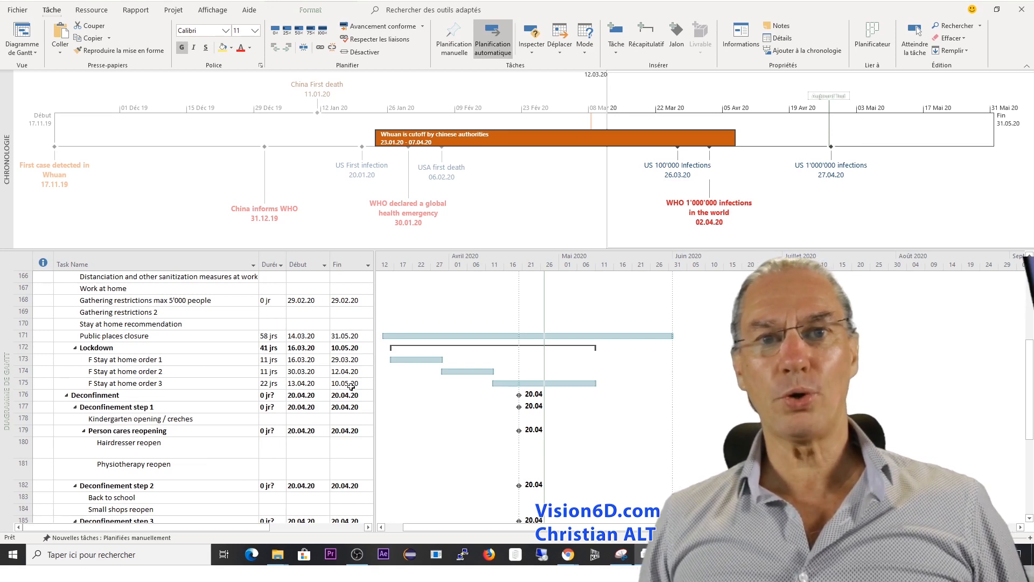
Step: Add the task "F Stay at home order 1" from the French lockdown to the timeline
{"action": "left_click", "coordinate": [133, 360]}
{"action": "right_click", "coordinate": [133, 360]}
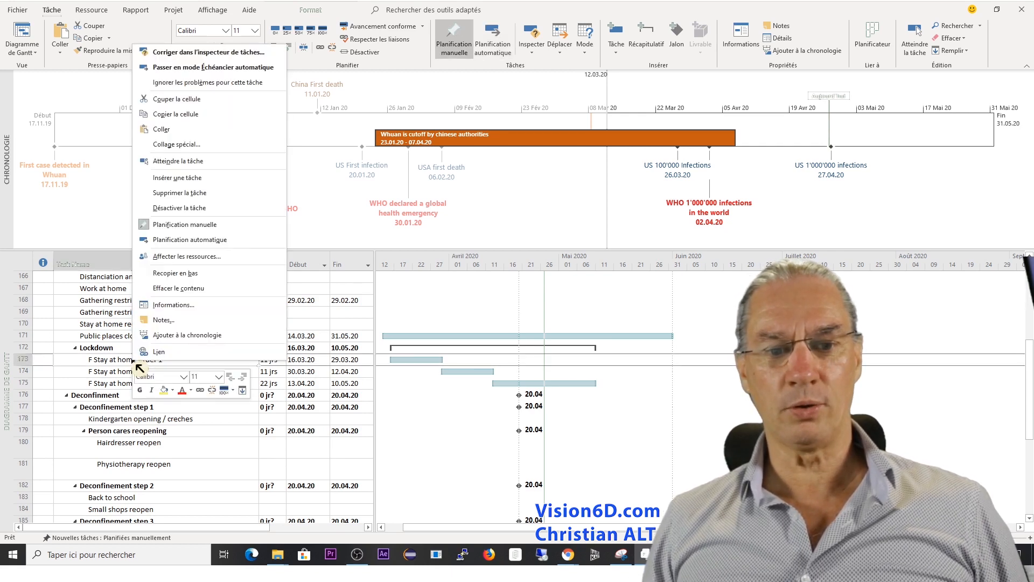
{"action": "left_click", "coordinate": [183, 337]}
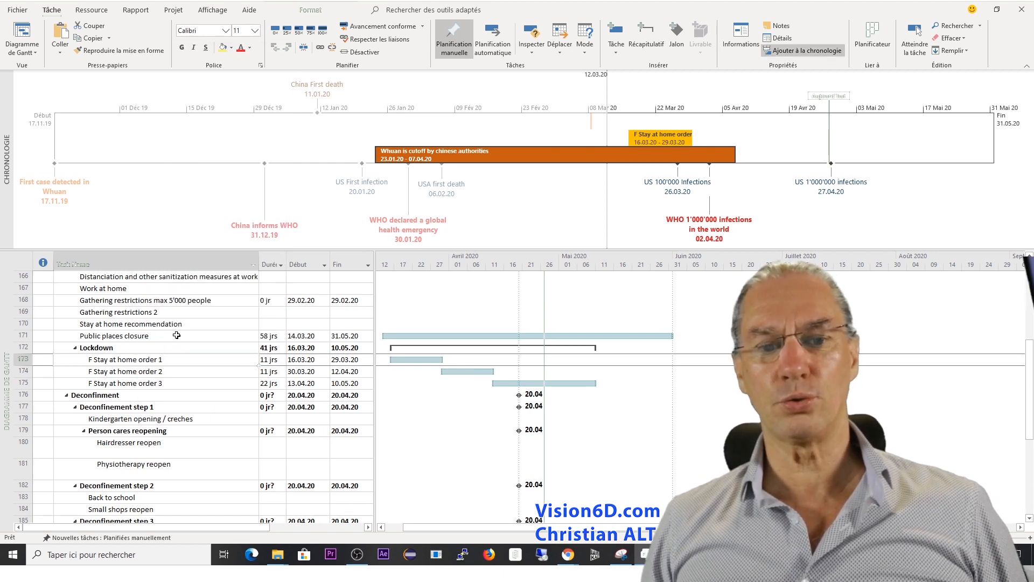
{"action": "left_click", "coordinate": [154, 362]}
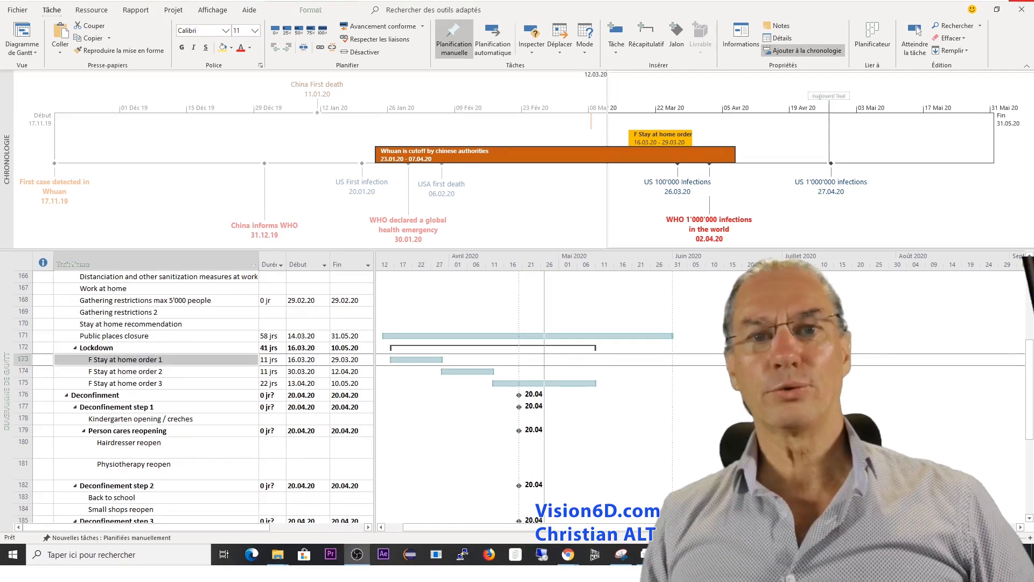
Step: Add the task "F Stay at home order 2" from the French lockdown to the timeline
{"action": "left_click", "coordinate": [131, 371]}
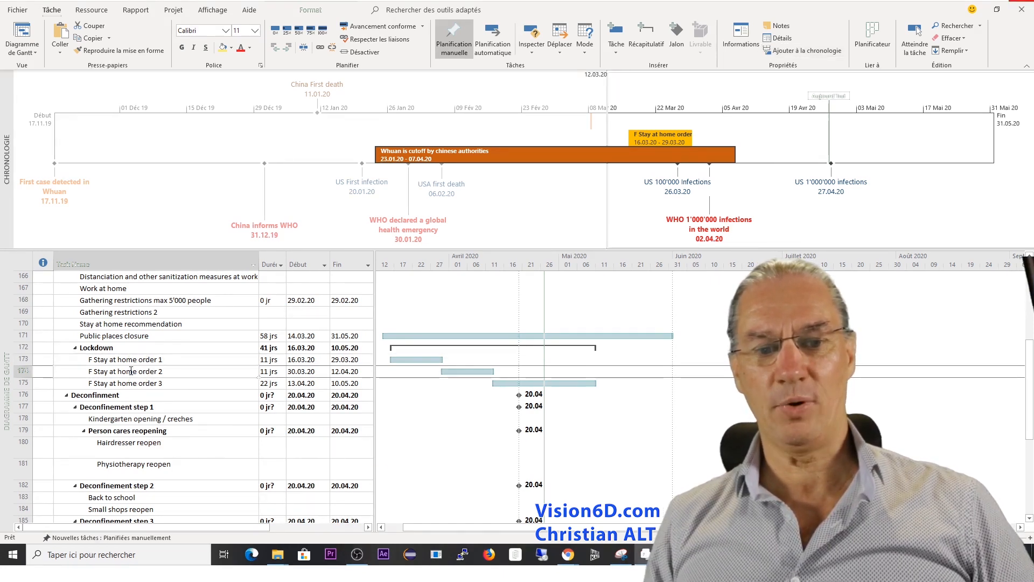
{"action": "right_click", "coordinate": [131, 371]}
{"action": "left_click", "coordinate": [177, 346]}
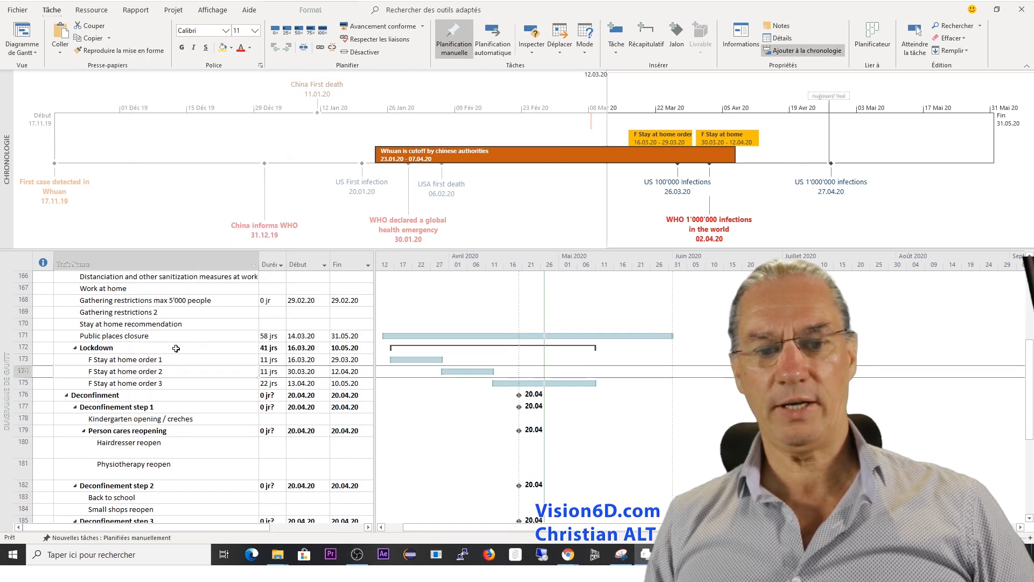
Step: Add the task "F Stay at home order 3" from the French lockdown to the timeline
{"action": "double_click", "coordinate": [148, 383]}
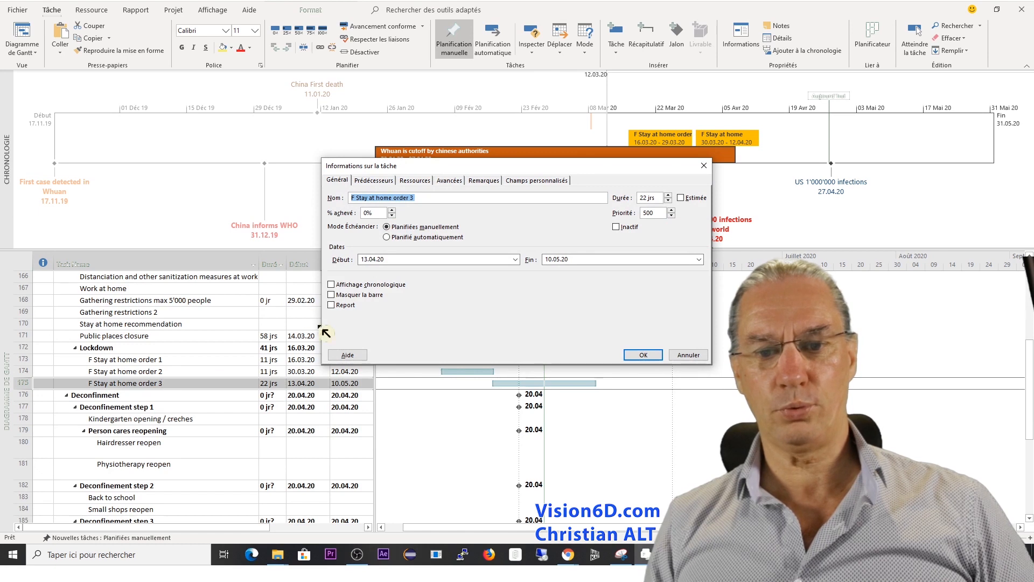
{"action": "left_click", "coordinate": [336, 287]}
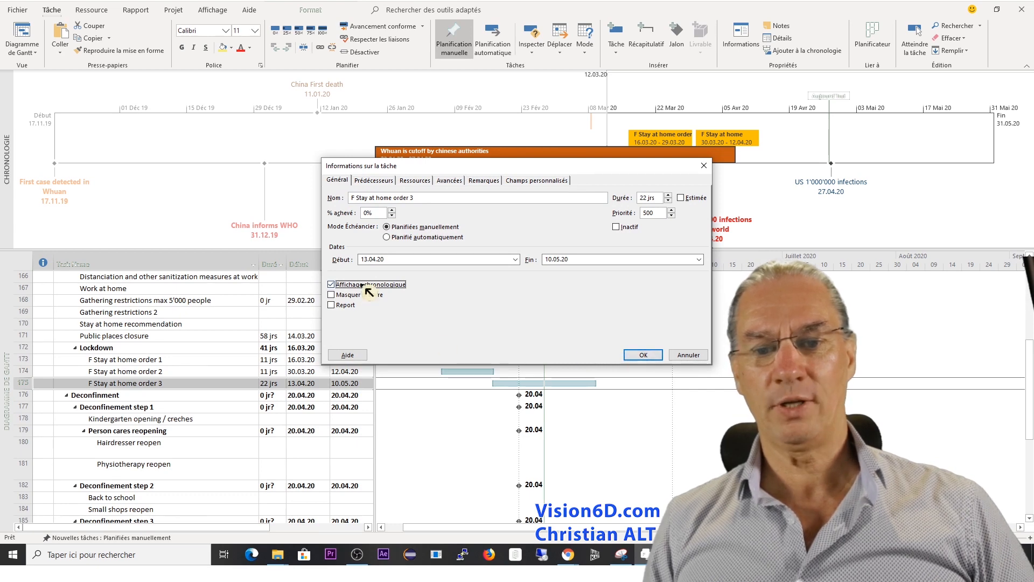
{"action": "left_click", "coordinate": [650, 355]}
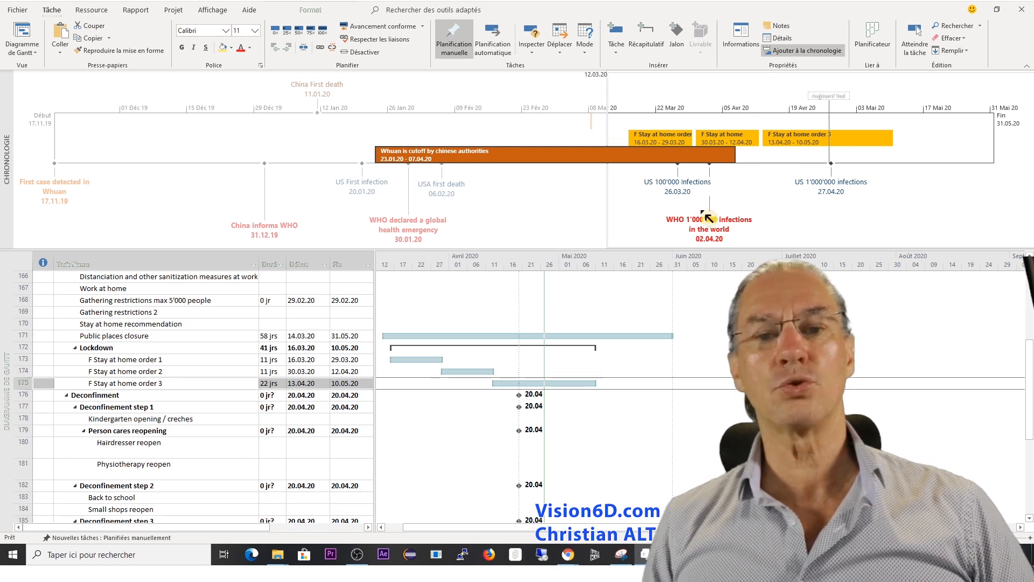
Step: Enlarge the timeline area and move the three French stay at home order bars to the row beneath the Whuan cutoff bar
{"action": "left_click_drag", "start_coordinate": [522, 248], "coordinate": [522, 314]}
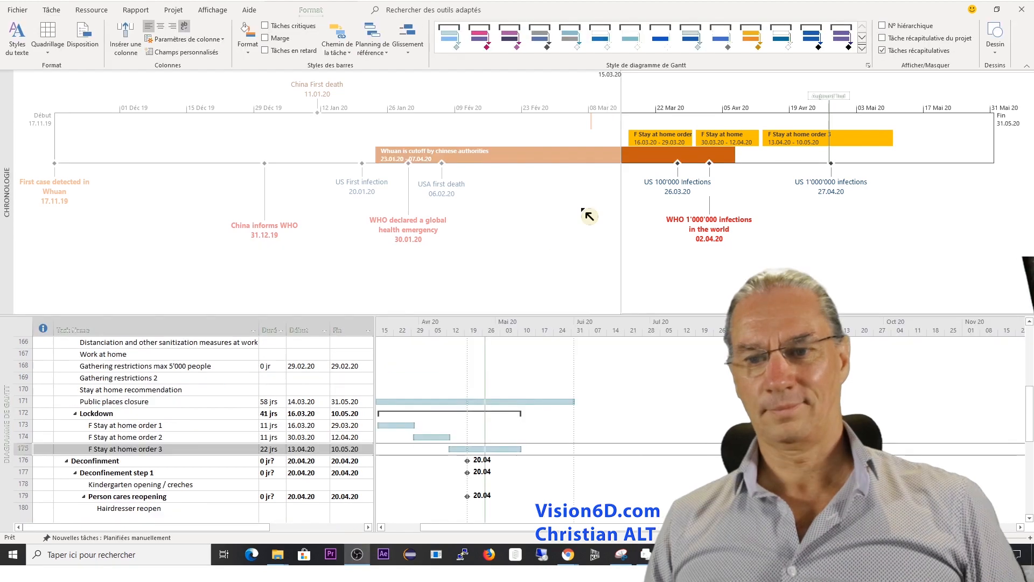
{"action": "left_click_drag", "start_coordinate": [665, 144], "coordinate": [668, 168]}
{"action": "left_click_drag", "start_coordinate": [725, 138], "coordinate": [755, 165]}
{"action": "left_click_drag", "start_coordinate": [801, 139], "coordinate": [809, 160]}
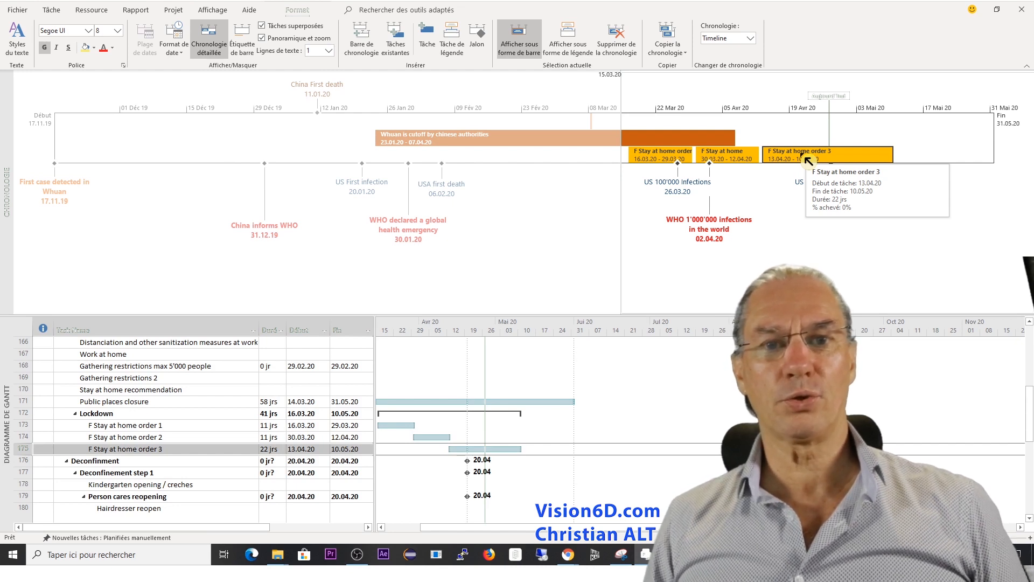
Step: Add the Italian tasks "It Stop all non essential activities", "It Lockdown for all Italy" and "It Lockdown extension" to the timeline
{"action": "left_click", "coordinate": [189, 414]}
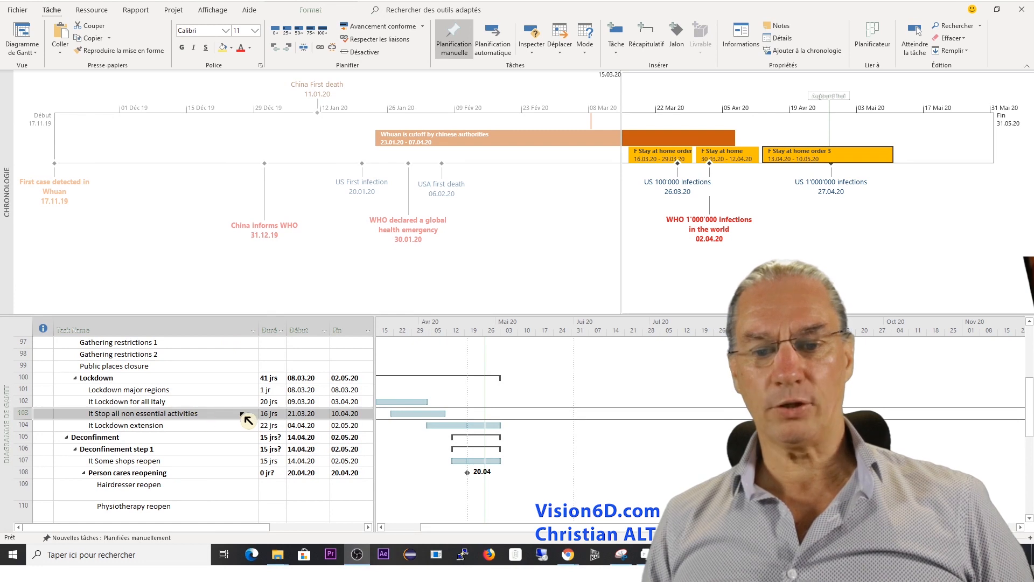
{"action": "right_click", "coordinate": [427, 421]}
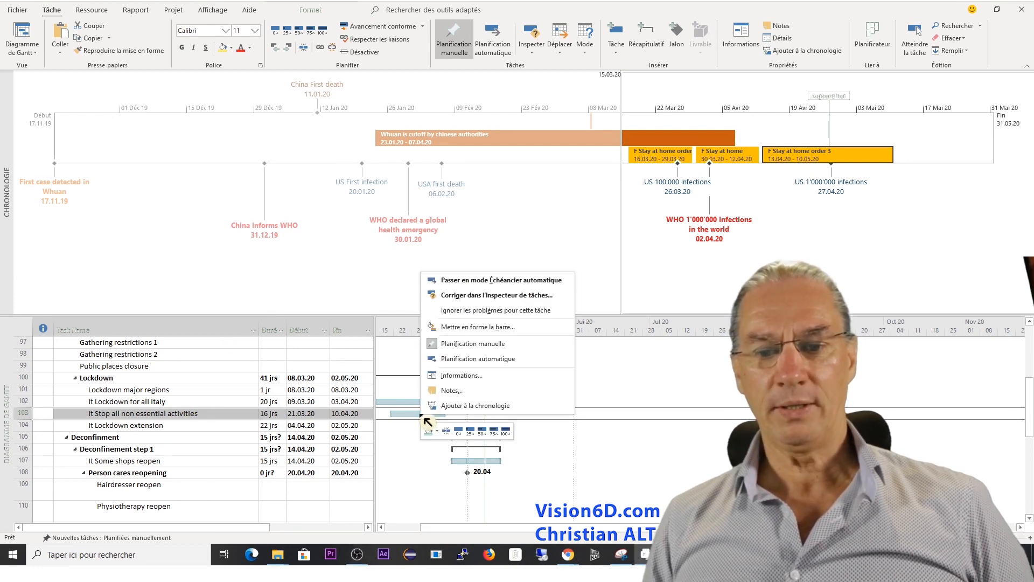
{"action": "left_click", "coordinate": [462, 405]}
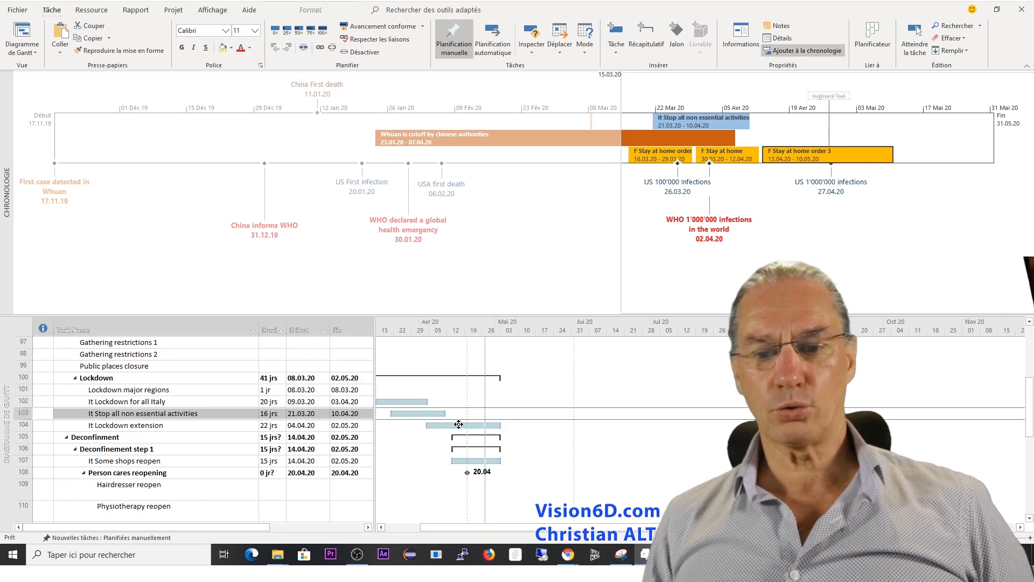
{"action": "right_click", "coordinate": [405, 401]}
{"action": "left_click", "coordinate": [431, 394]}
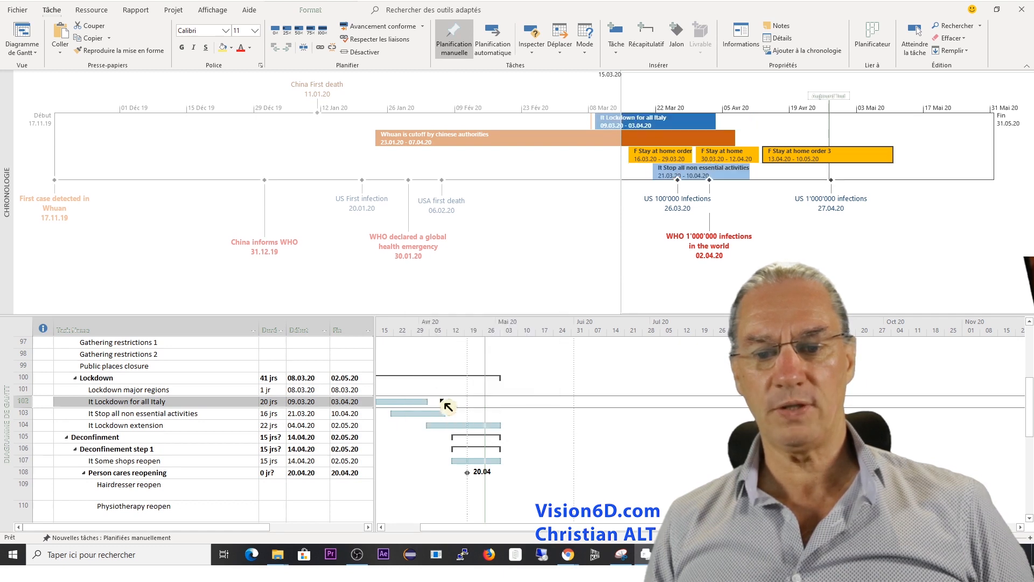
{"action": "right_click", "coordinate": [455, 426]}
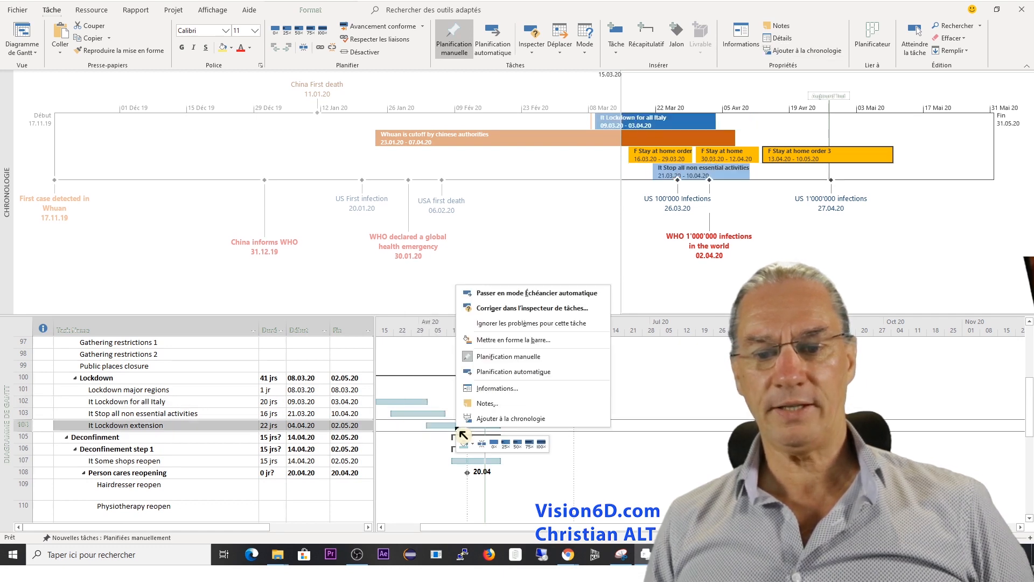
{"action": "left_click", "coordinate": [505, 420]}
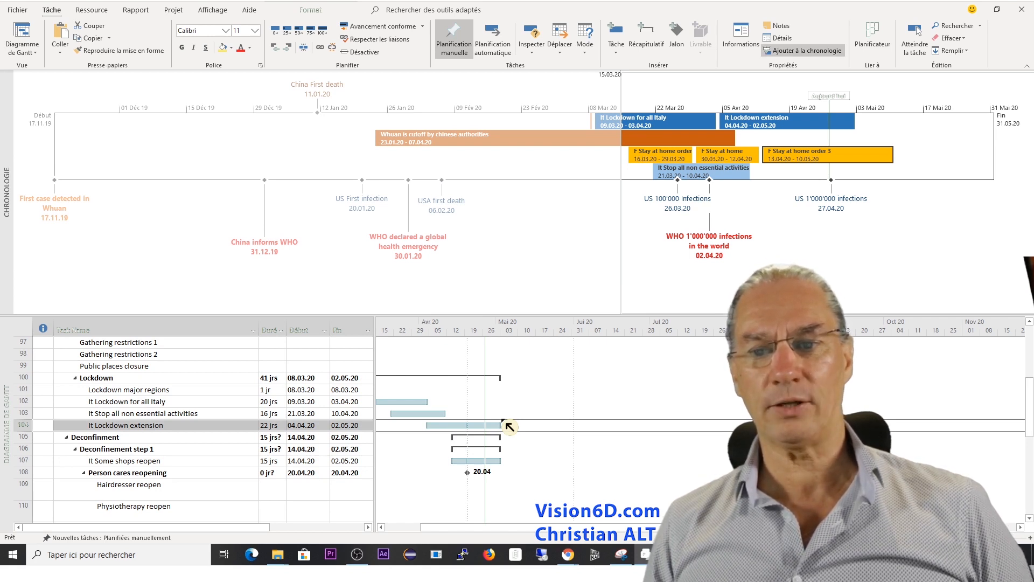
Step: Move the "It Lockdown for all Italy" bar to the timeline row beneath the Whuan cutoff bar
{"action": "left_click", "coordinate": [601, 262]}
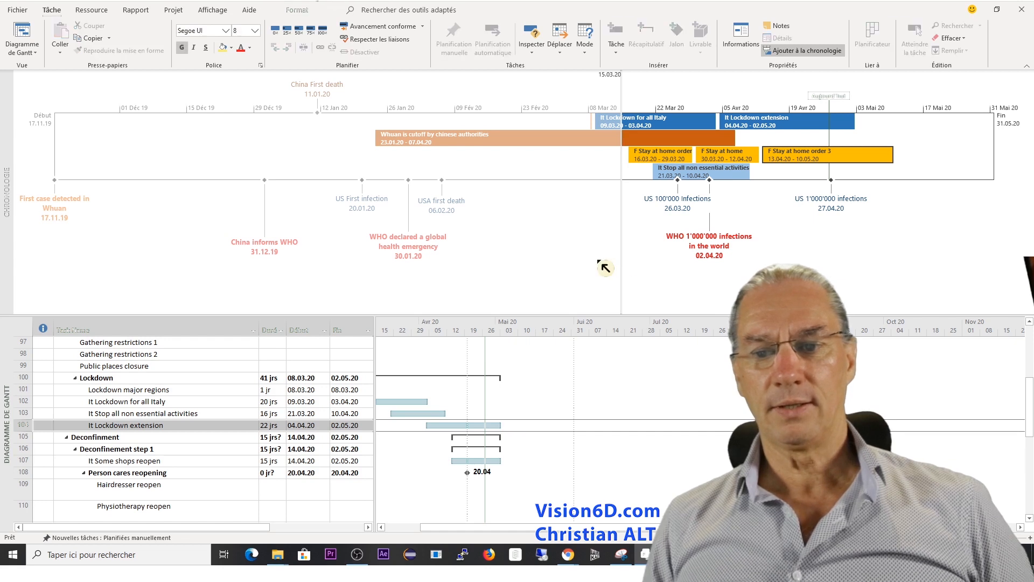
{"action": "left_click_drag", "start_coordinate": [605, 267], "coordinate": [271, 252]}
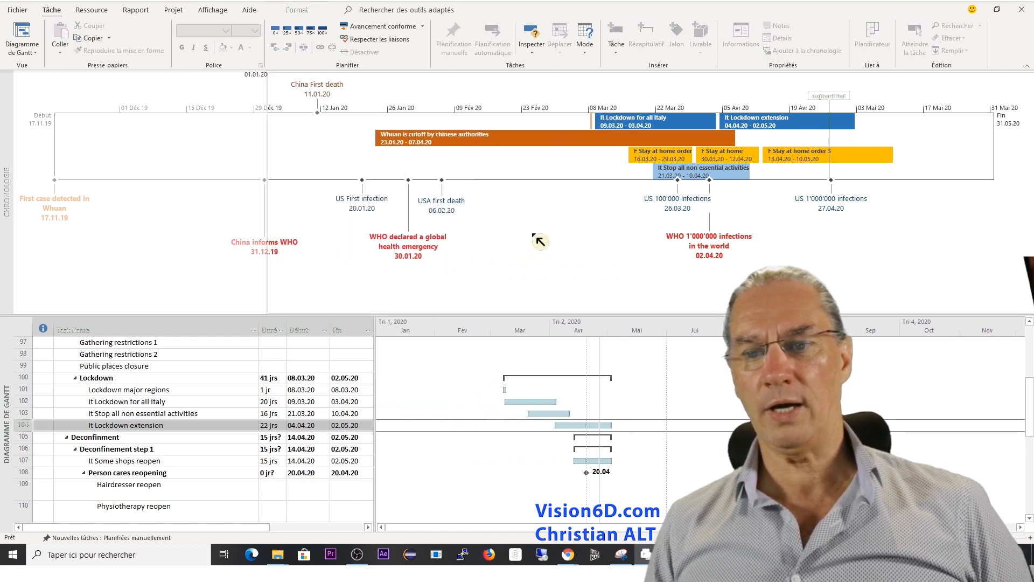
{"action": "mouse_move", "coordinate": [636, 125]}
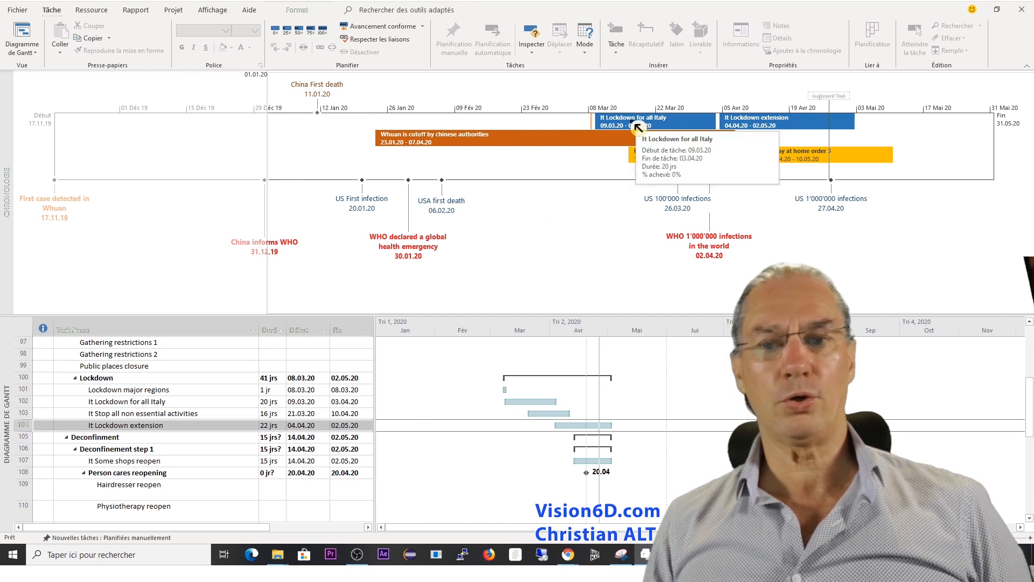
{"action": "left_click_drag", "start_coordinate": [636, 126], "coordinate": [634, 158]}
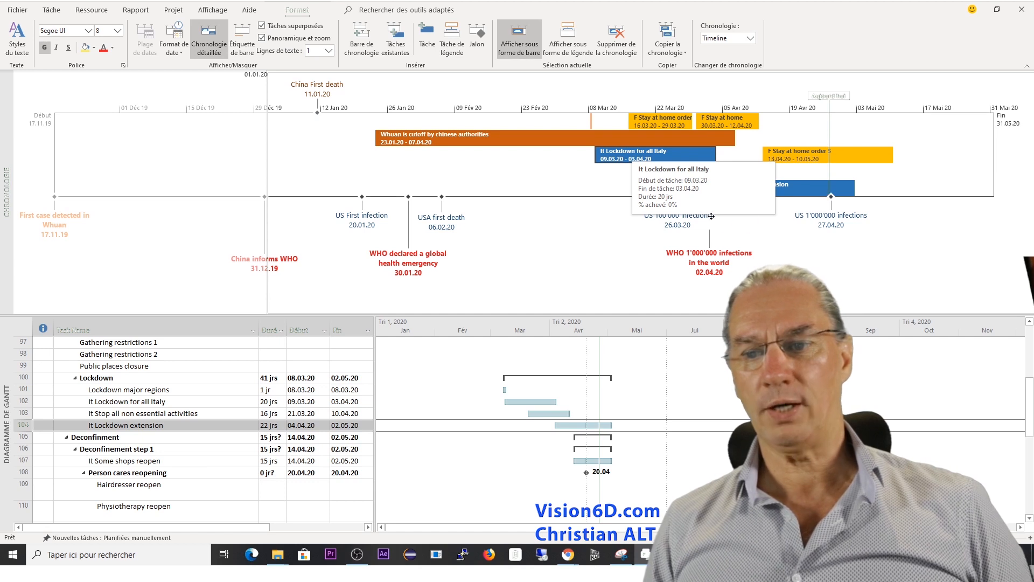
Step: Shift the "It Stop all non essential activities" bar up one row, and remove it from the timeline
{"action": "mouse_move", "coordinate": [680, 178]}
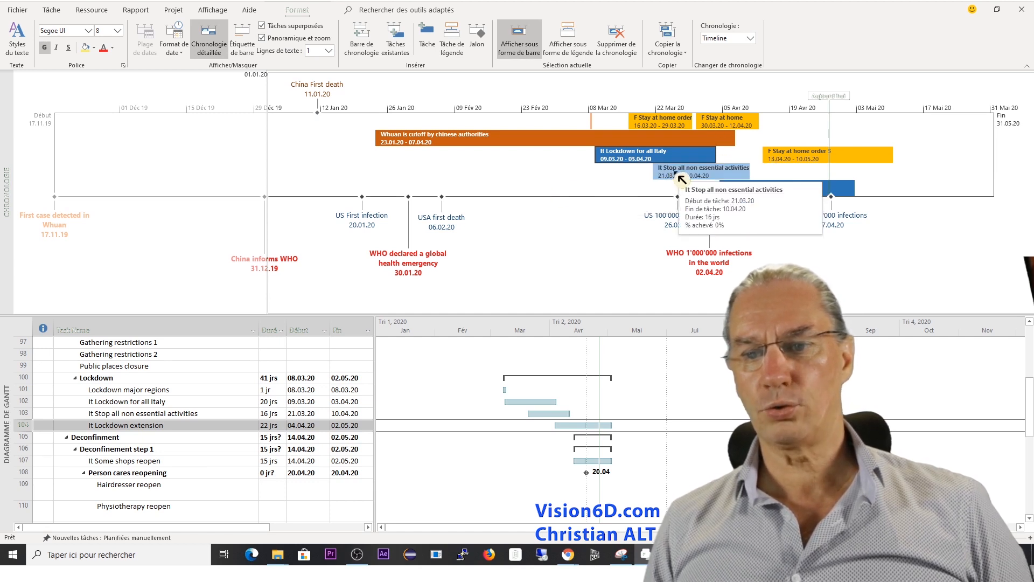
{"action": "mouse_move", "coordinate": [679, 174]}
{"action": "left_mouse_down"}
{"action": "mouse_move", "coordinate": [668, 156]}
{"action": "mouse_move", "coordinate": [694, 165]}
{"action": "left_mouse_up"}
{"action": "mouse_move", "coordinate": [705, 163]}
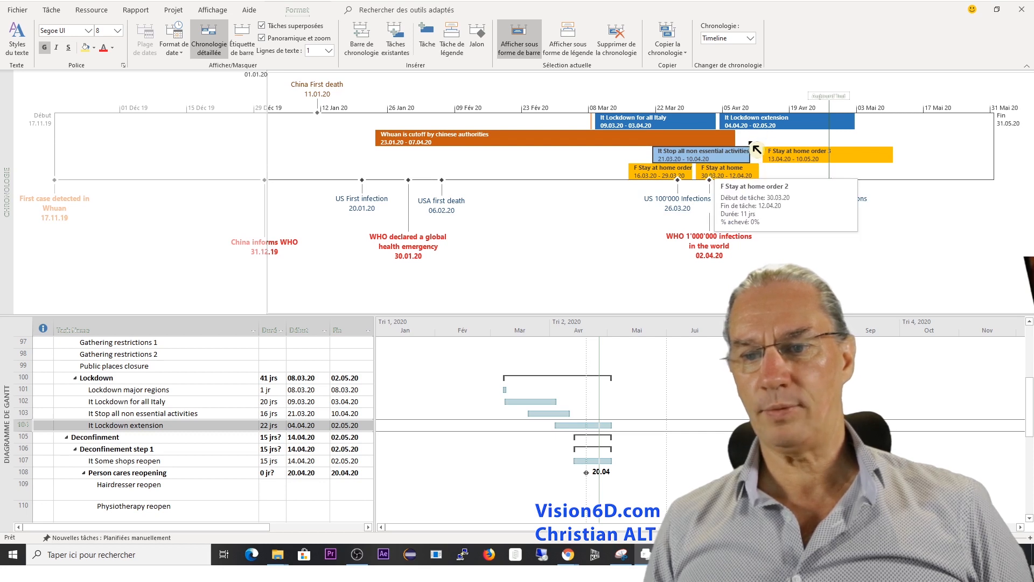
{"action": "right_click", "coordinate": [707, 163]}
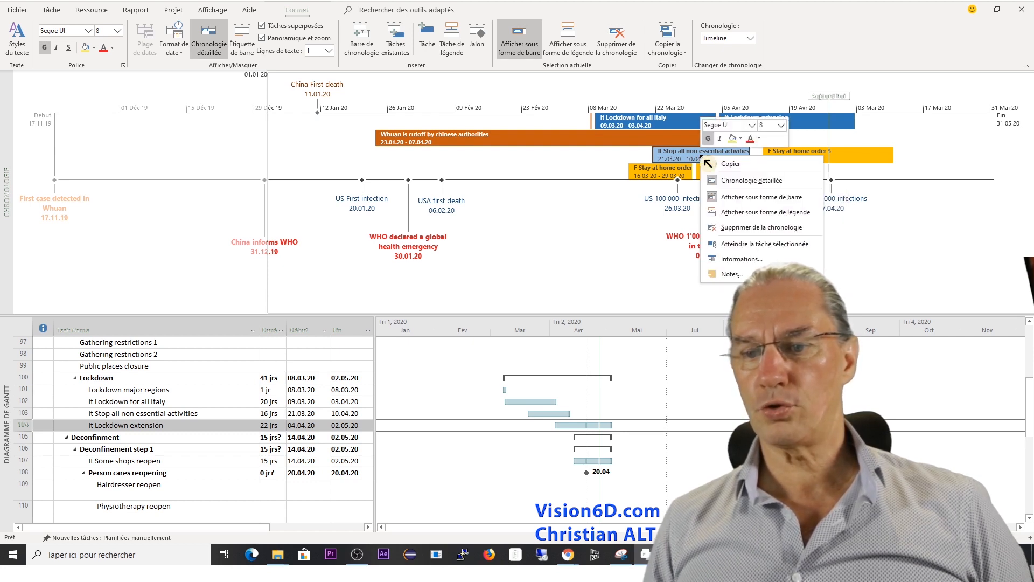
{"action": "left_click", "coordinate": [759, 228]}
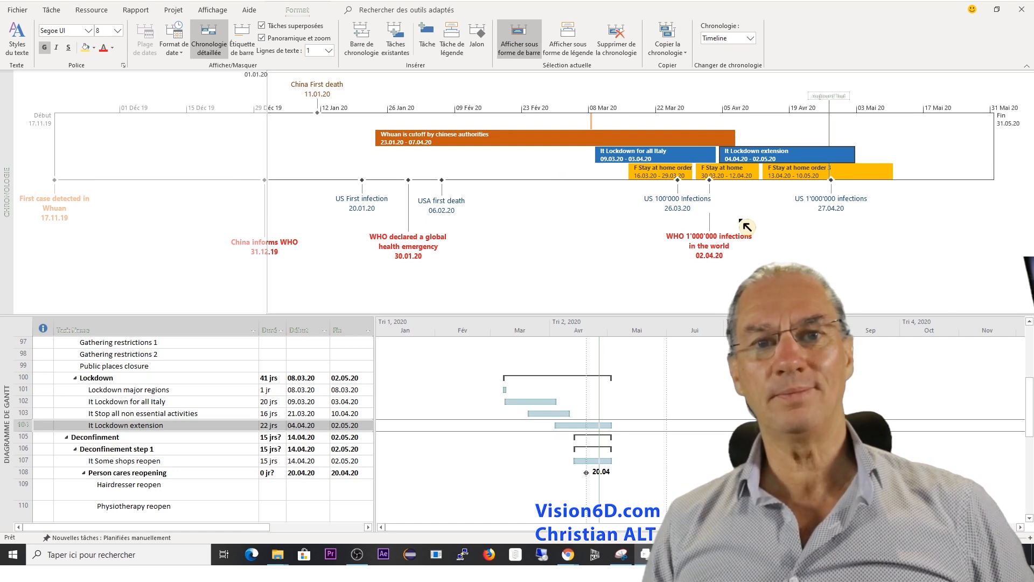
Step: Expand the Country USA summary task and bring up its stay at home tasks under Lockdown
{"action": "left_click", "coordinate": [62, 453]}
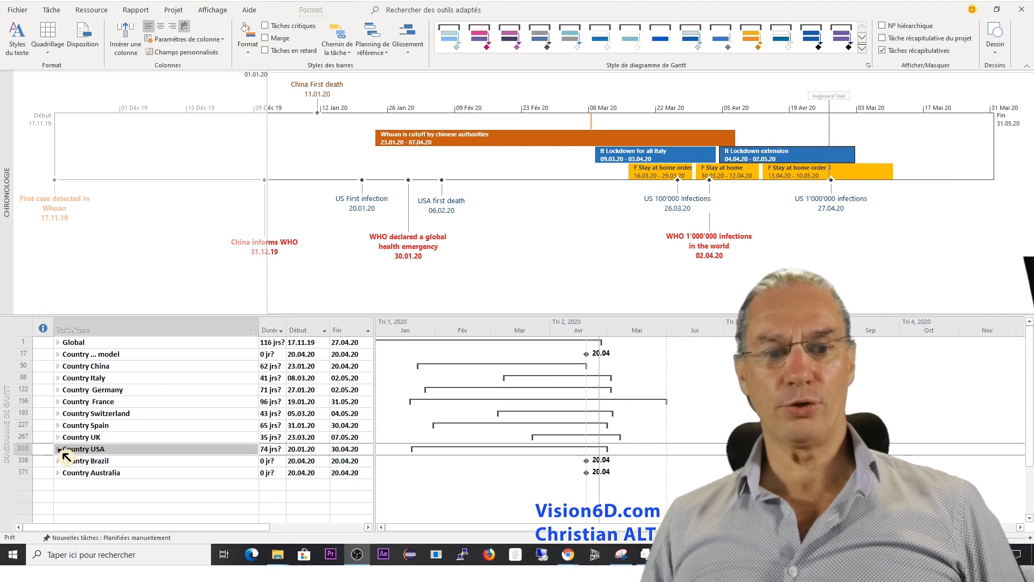
{"action": "left_click", "coordinate": [62, 452]}
{"action": "scroll", "coordinate": [155, 422], "scroll_direction": "down", "scroll_amount": 5}
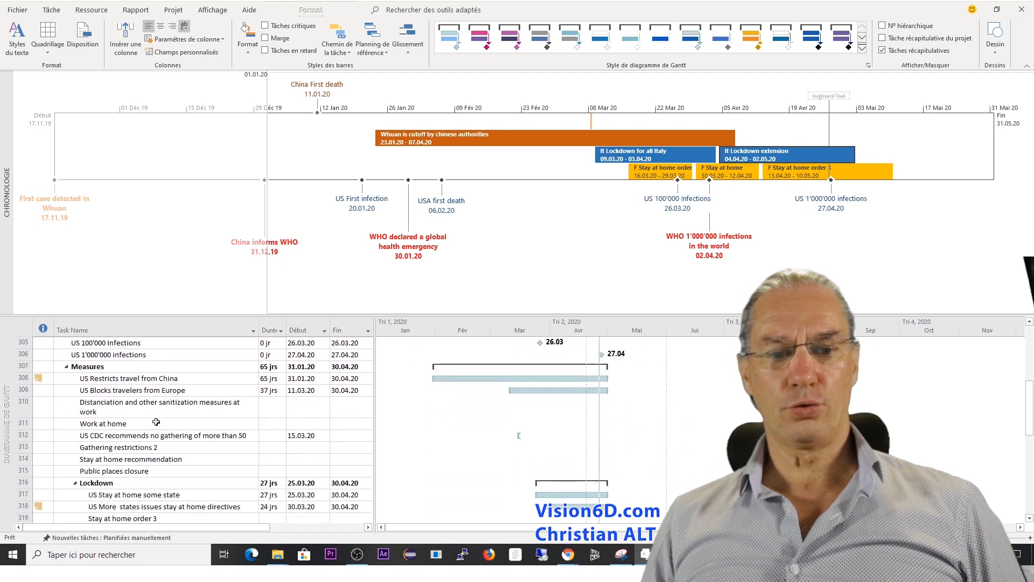
{"action": "scroll", "coordinate": [156, 422], "scroll_direction": "down", "scroll_amount": 4}
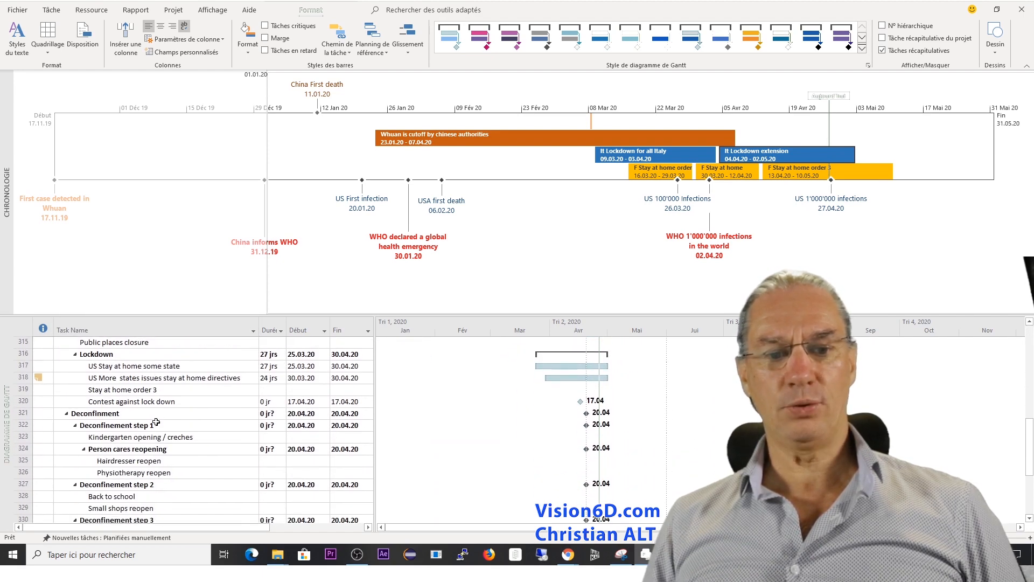
Step: Examine the notes attached to the task "US More states issues stay at home directives" and close its task information
{"action": "left_click", "coordinate": [119, 379]}
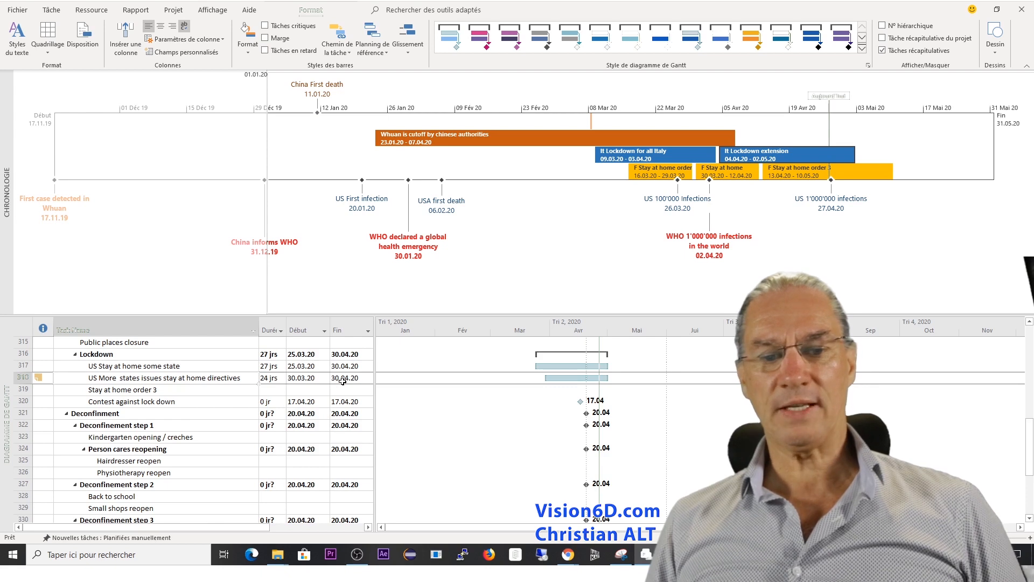
{"action": "left_click", "coordinate": [39, 377]}
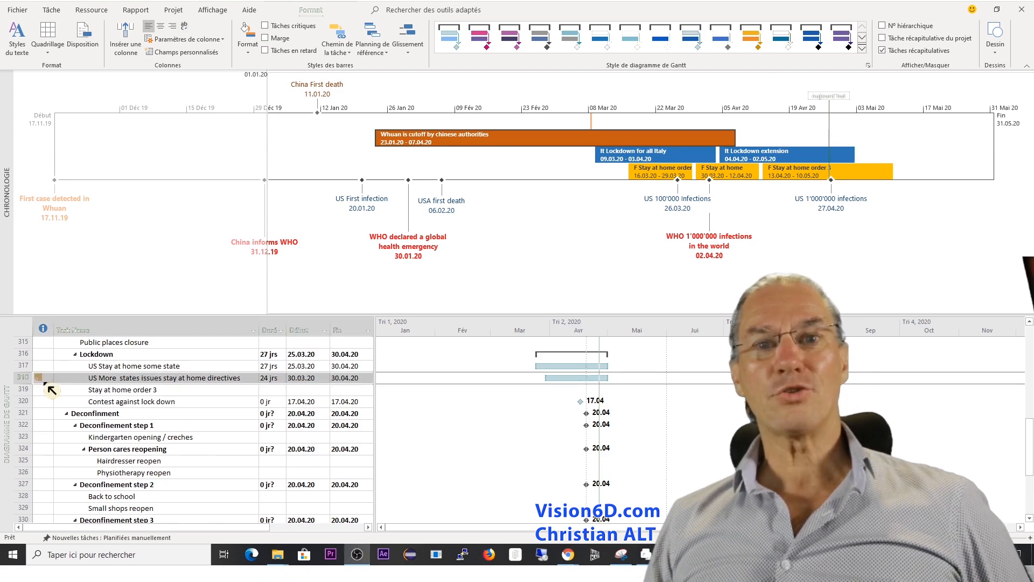
{"action": "double_click", "coordinate": [44, 379]}
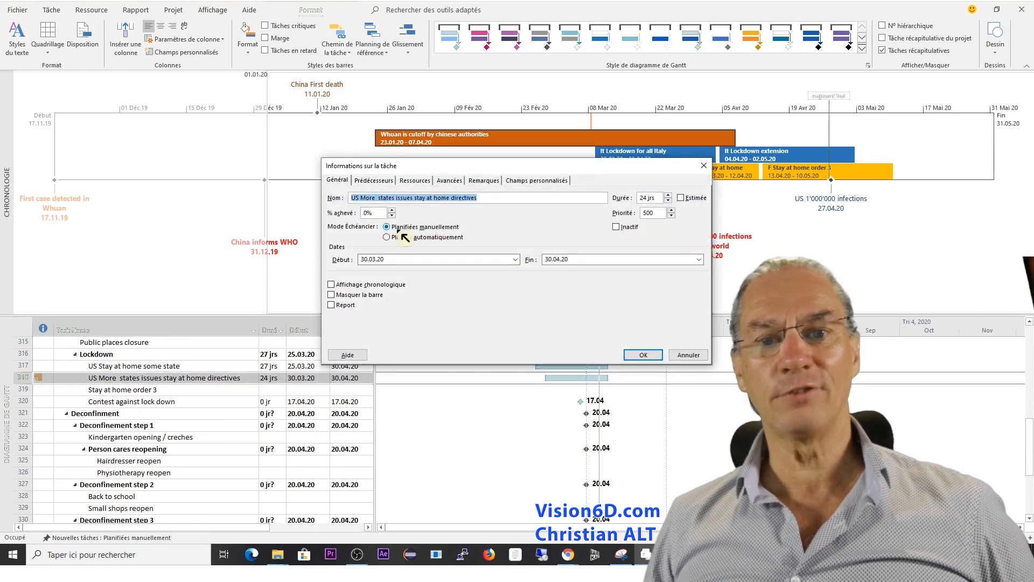
{"action": "left_click", "coordinate": [489, 182]}
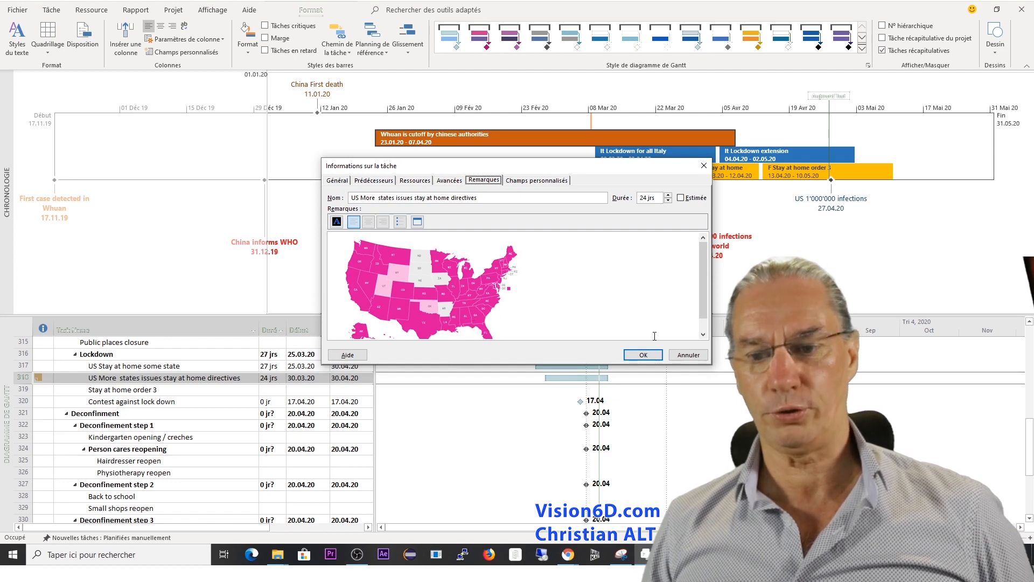
{"action": "left_click", "coordinate": [643, 355]}
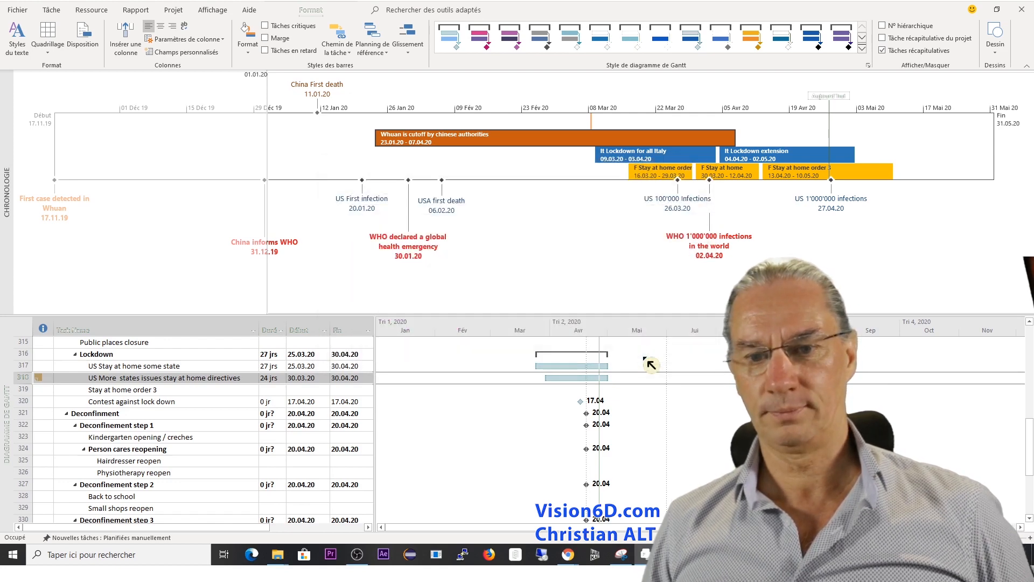
Step: Add the task "US More states issues stay at home directives" from the US lockdown to the timeline
{"action": "right_click", "coordinate": [579, 378]}
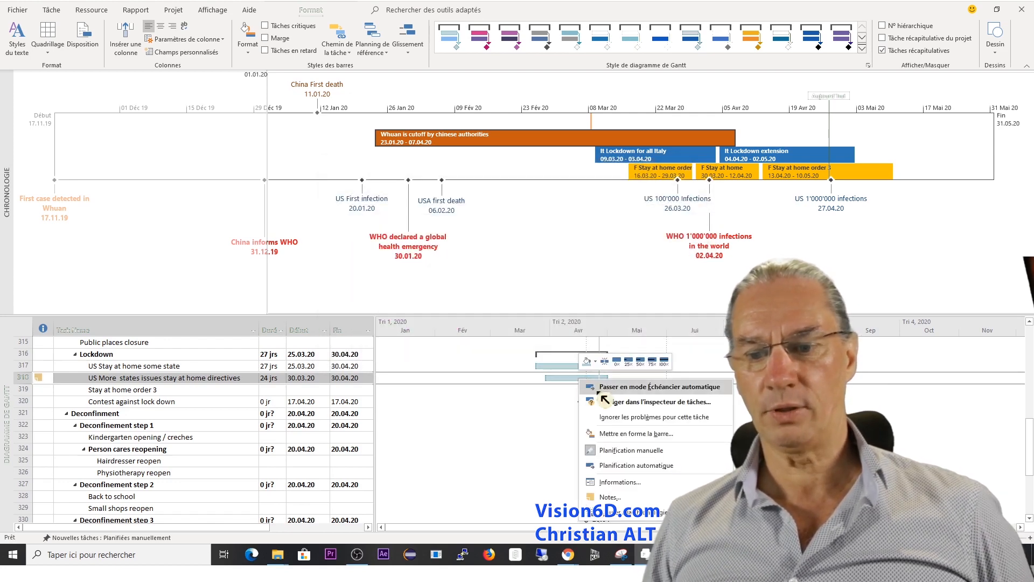
{"action": "left_click", "coordinate": [631, 514]}
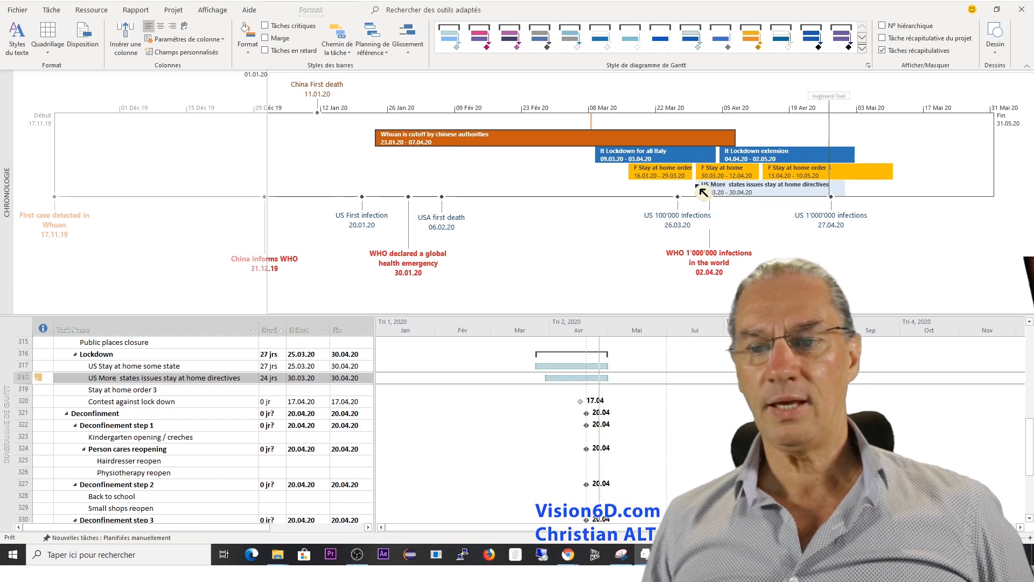
{"action": "mouse_move", "coordinate": [784, 200]}
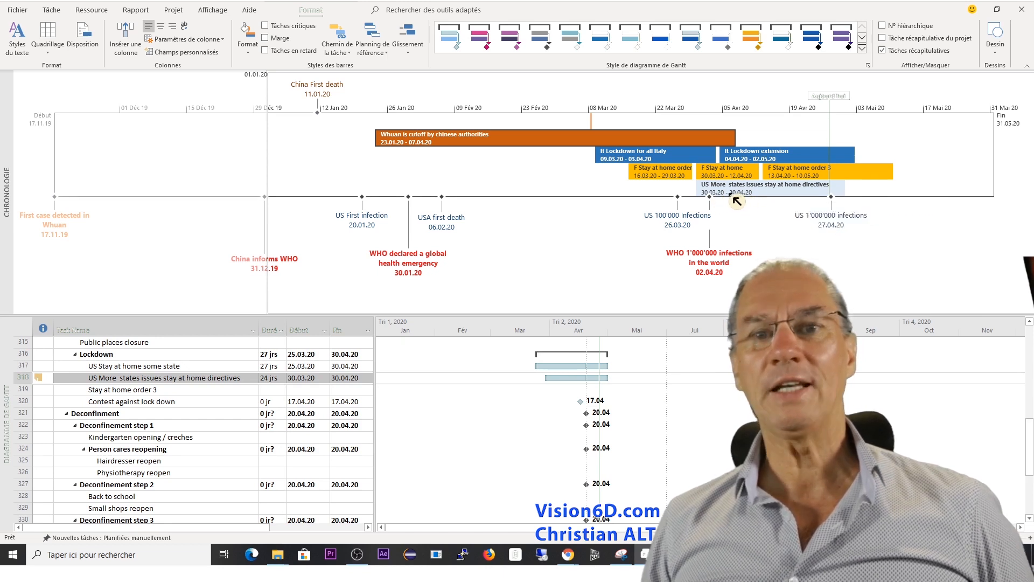
{"action": "mouse_move", "coordinate": [736, 201]}
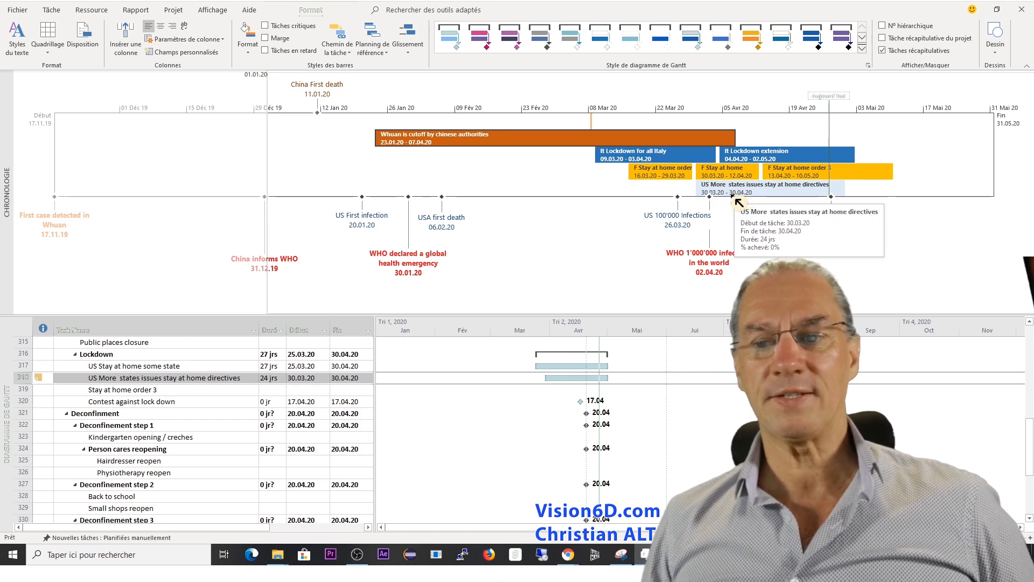